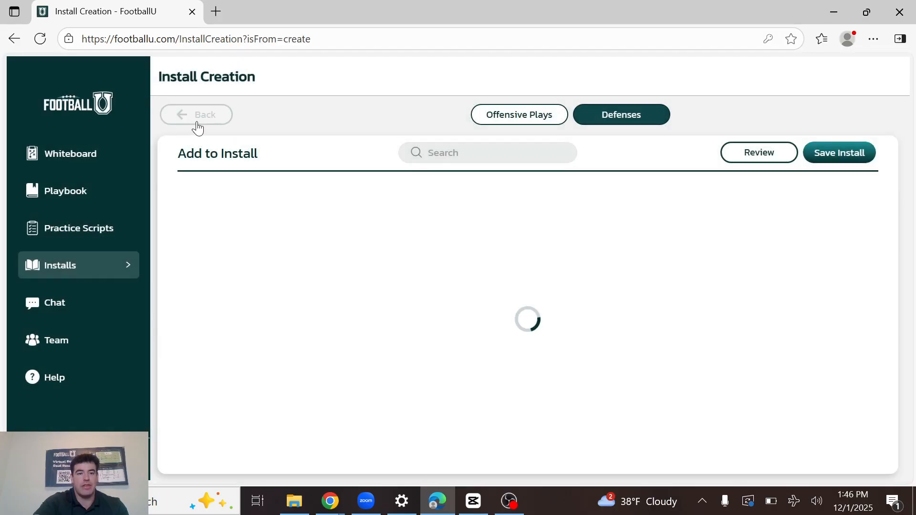
Start a new install and show the offensive plays available to add.
{"action": "left_click", "coordinate": [197, 120]}
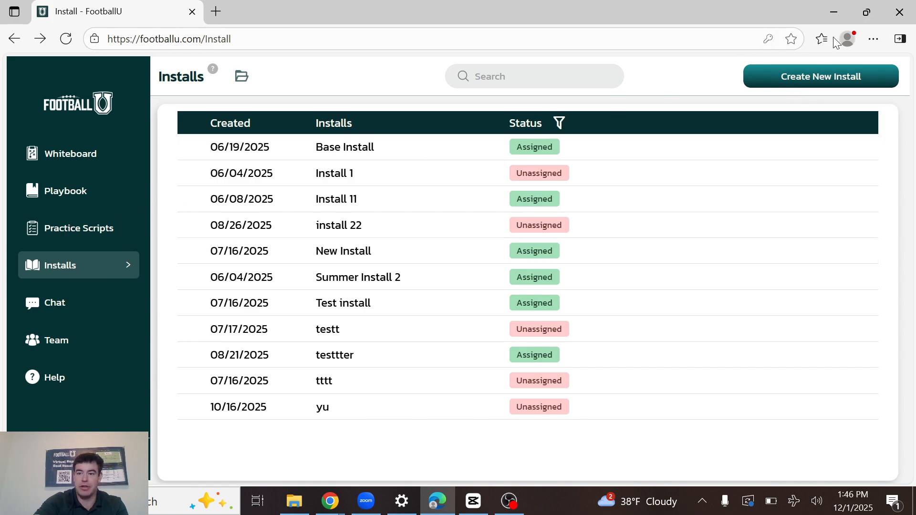
{"action": "left_click", "coordinate": [826, 80]}
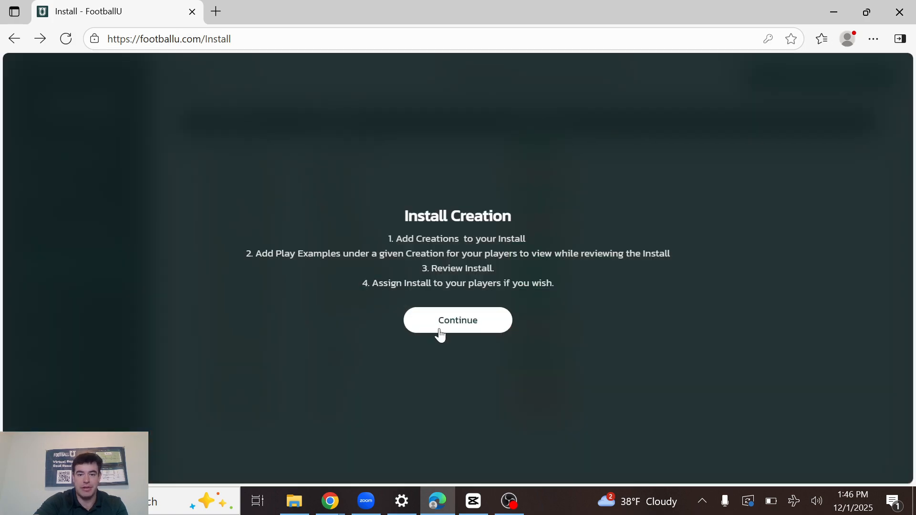
{"action": "left_click", "coordinate": [441, 320]}
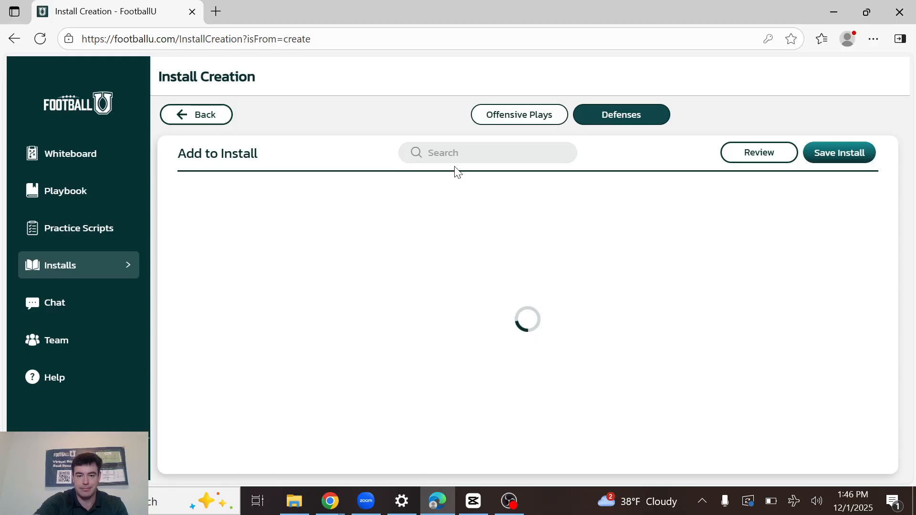
{"action": "left_click", "coordinate": [531, 118]}
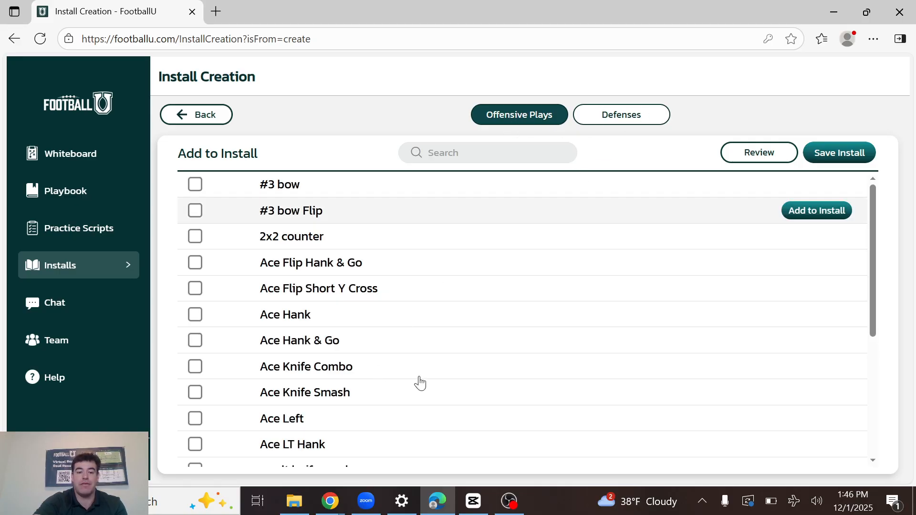
Add Ace Flip Hank & Go, Ace Flip Short Y Cross, Ace Hank, Ace Hank & Go and Ace Knife Combo to the install.
{"action": "scroll", "coordinate": [420, 382], "scroll_direction": "down", "scroll_amount": 5}
{"action": "scroll", "coordinate": [422, 376], "scroll_direction": "up", "scroll_amount": 5}
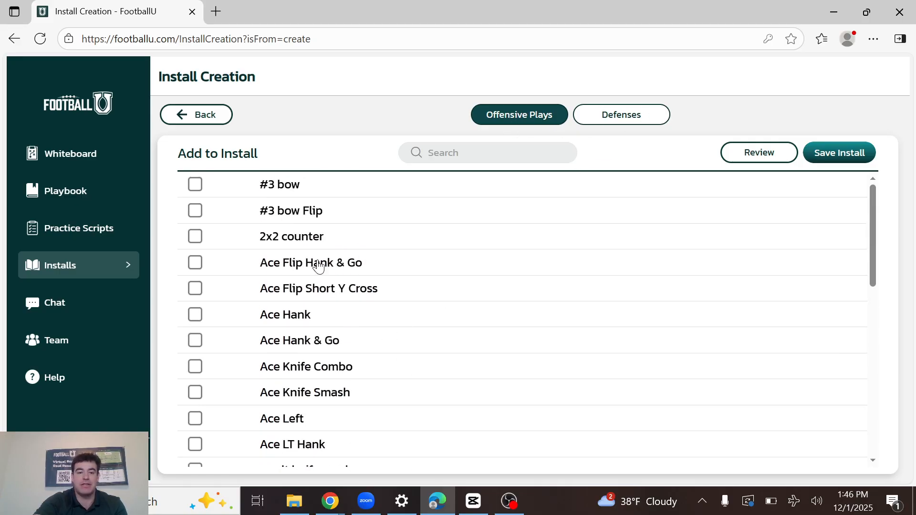
{"action": "left_click", "coordinate": [391, 268]}
{"action": "left_click", "coordinate": [387, 292]}
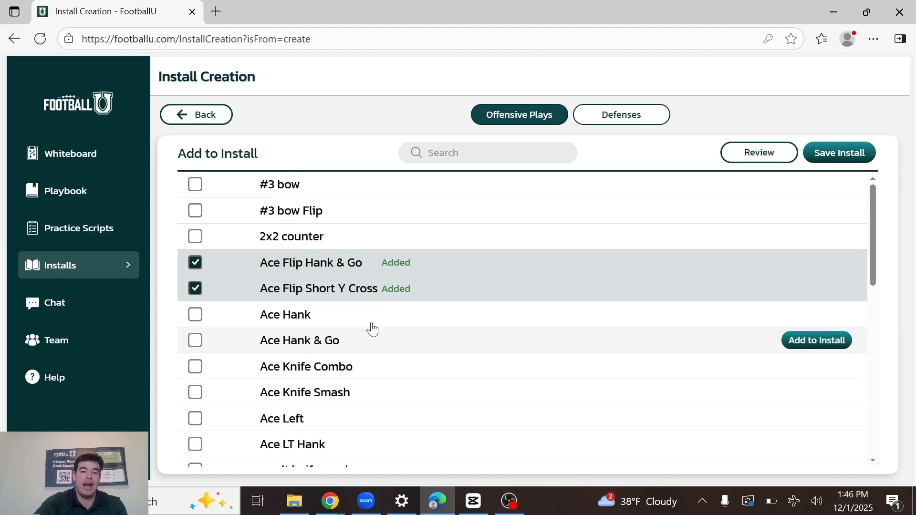
{"action": "left_click", "coordinate": [370, 320]}
{"action": "left_click", "coordinate": [362, 352]}
{"action": "left_click", "coordinate": [361, 370]}
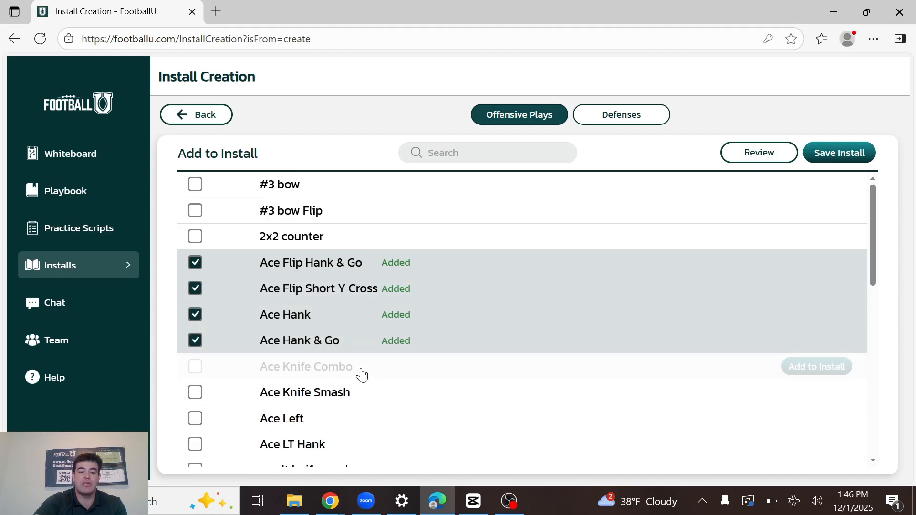
Look through the list of offensive plays for further ones to include in the install.
{"action": "scroll", "coordinate": [373, 365], "scroll_direction": "down", "scroll_amount": 5}
{"action": "scroll", "coordinate": [383, 362], "scroll_direction": "up", "scroll_amount": 2}
{"action": "scroll", "coordinate": [383, 362], "scroll_direction": "down", "scroll_amount": 5}
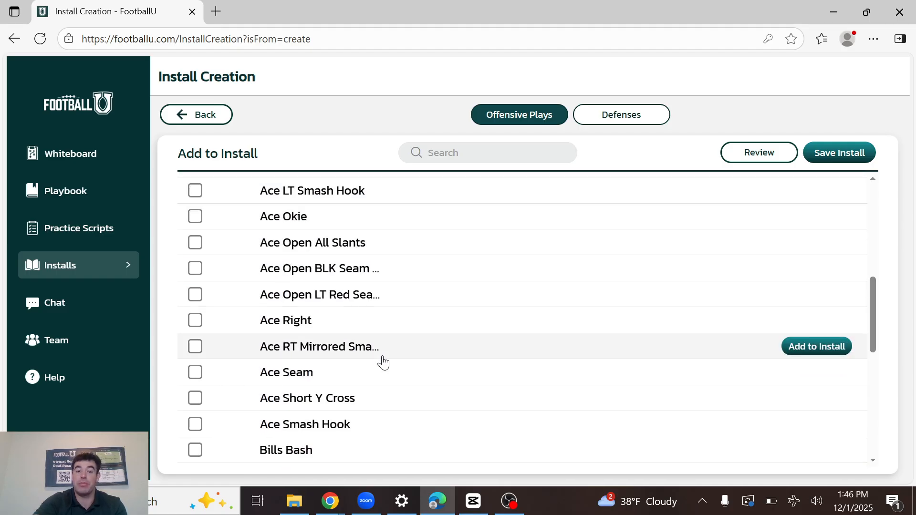
{"action": "scroll", "coordinate": [383, 362], "scroll_direction": "up", "scroll_amount": 5}
{"action": "scroll", "coordinate": [380, 362], "scroll_direction": "up", "scroll_amount": 3}
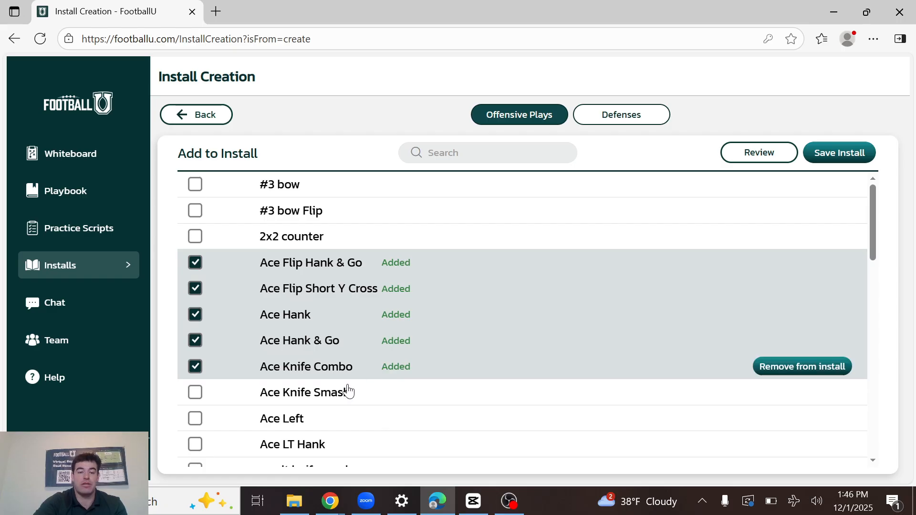
{"action": "scroll", "coordinate": [384, 282], "scroll_direction": "down", "scroll_amount": 15}
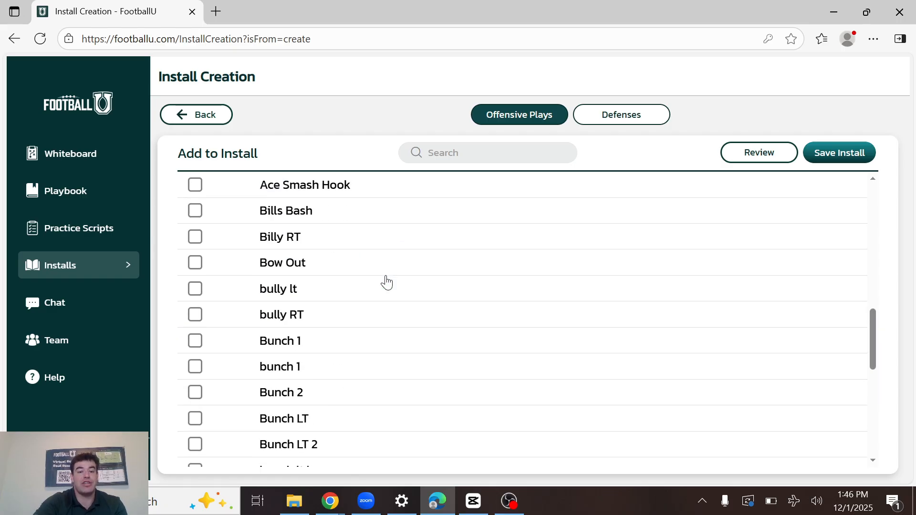
{"action": "scroll", "coordinate": [386, 282], "scroll_direction": "down", "scroll_amount": 10}
{"action": "scroll", "coordinate": [387, 282], "scroll_direction": "down", "scroll_amount": 13}
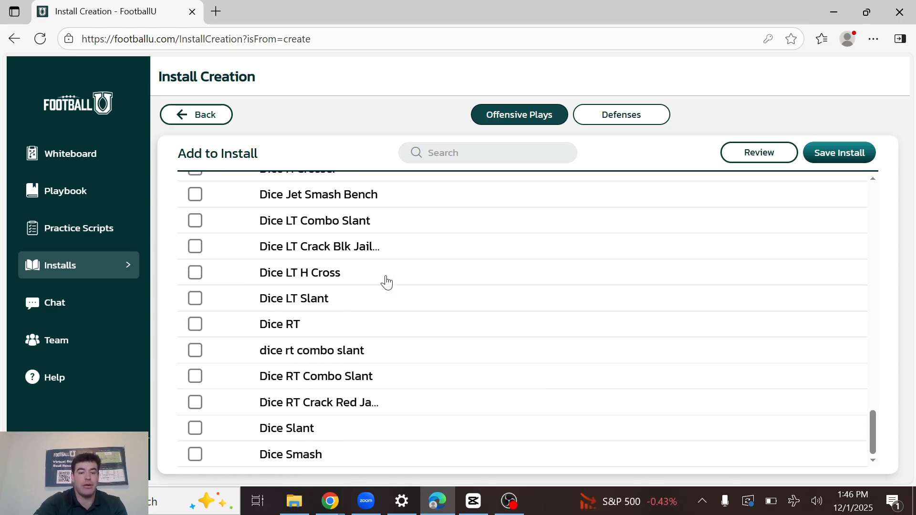
{"action": "scroll", "coordinate": [386, 283], "scroll_direction": "up", "scroll_amount": 20}
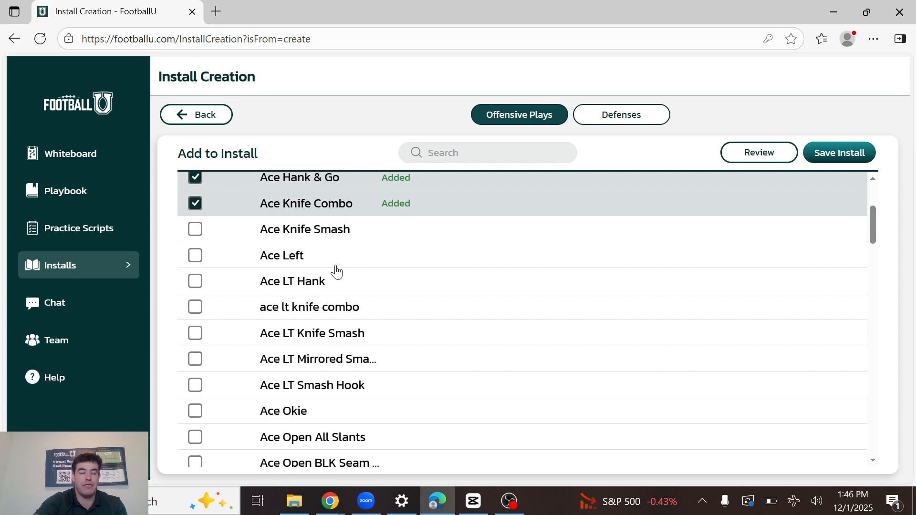
{"action": "scroll", "coordinate": [378, 285], "scroll_direction": "up", "scroll_amount": 3}
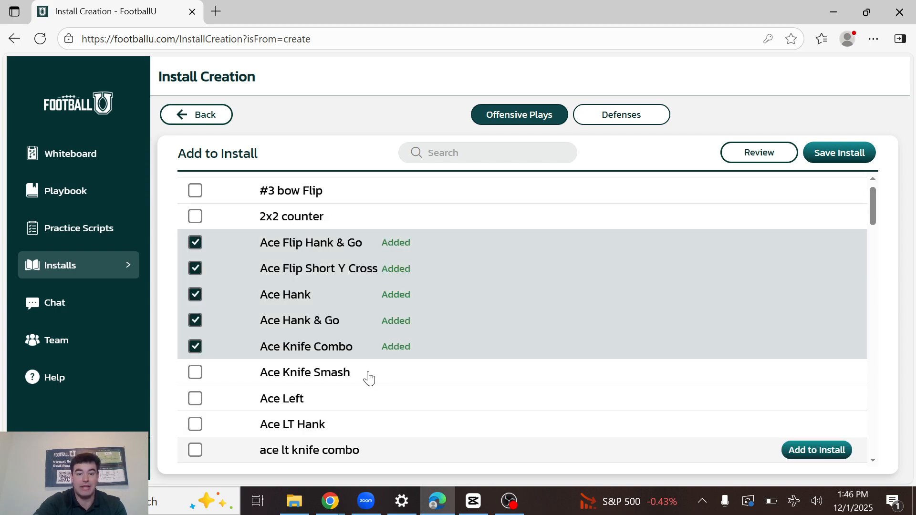
Add the offensive plays Ace Knife Smash, Ace Left and Ace LT Hank to the install.
{"action": "left_click", "coordinate": [356, 379]}
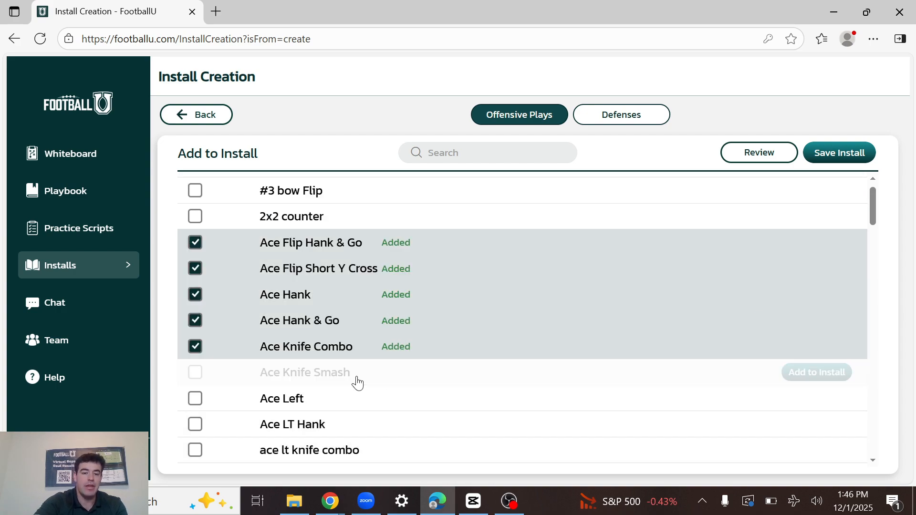
{"action": "left_click", "coordinate": [350, 407]}
{"action": "left_click", "coordinate": [356, 422]}
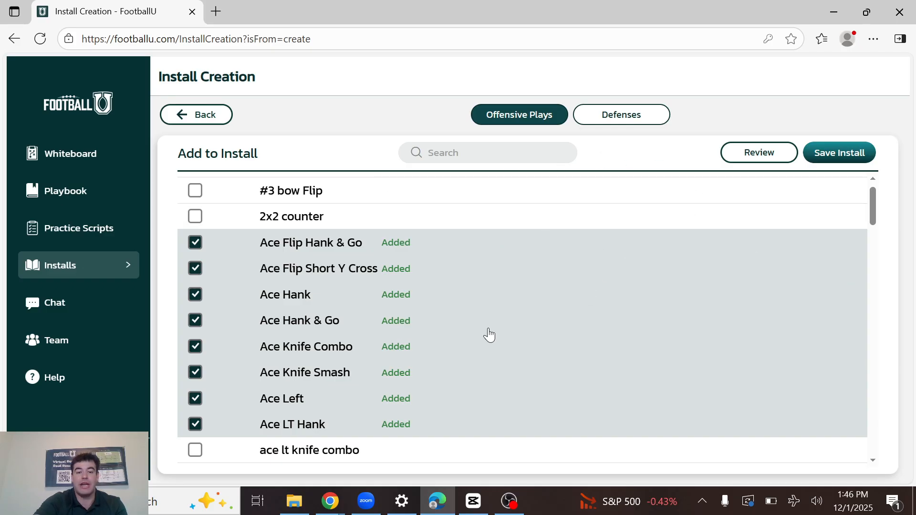
{"action": "scroll", "coordinate": [493, 330], "scroll_direction": "up", "scroll_amount": 2}
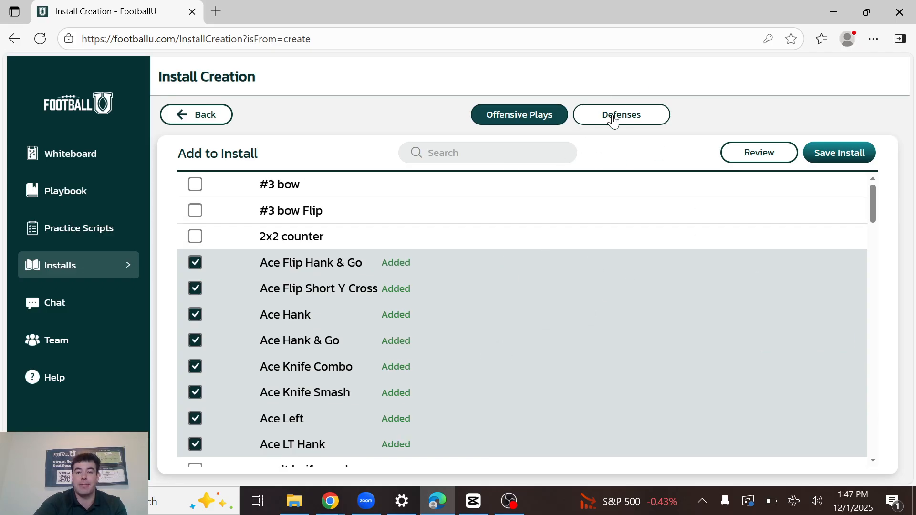
View the available defenses and recheck the offensive plays selected for the install.
{"action": "left_click", "coordinate": [607, 121]}
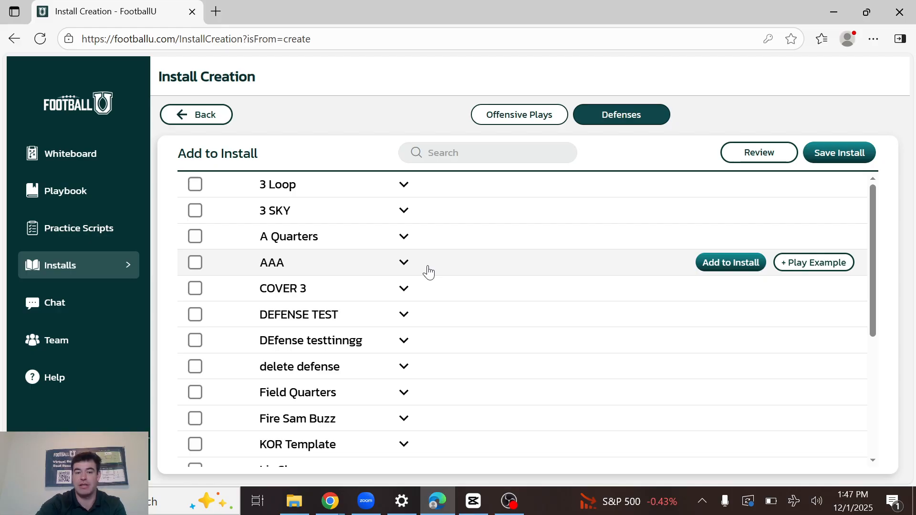
{"action": "left_click", "coordinate": [517, 116]}
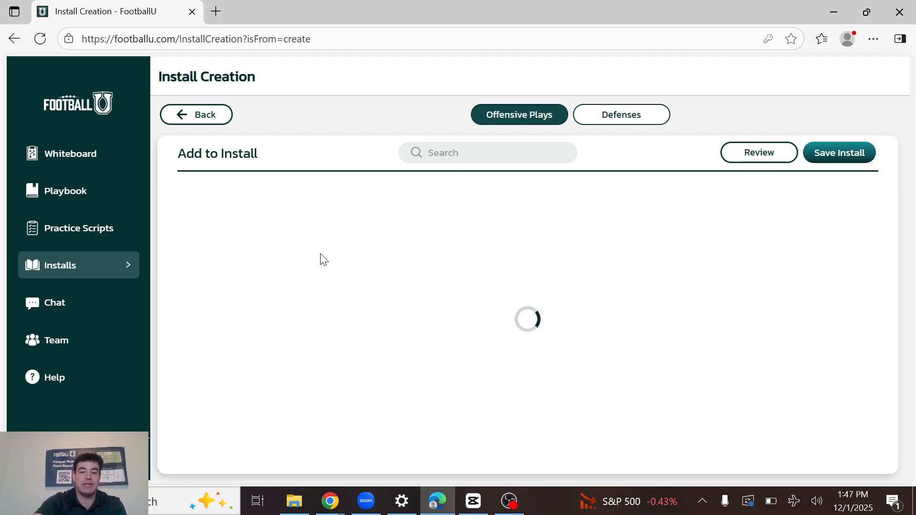
{"action": "scroll", "coordinate": [339, 391], "scroll_direction": "down", "scroll_amount": 5}
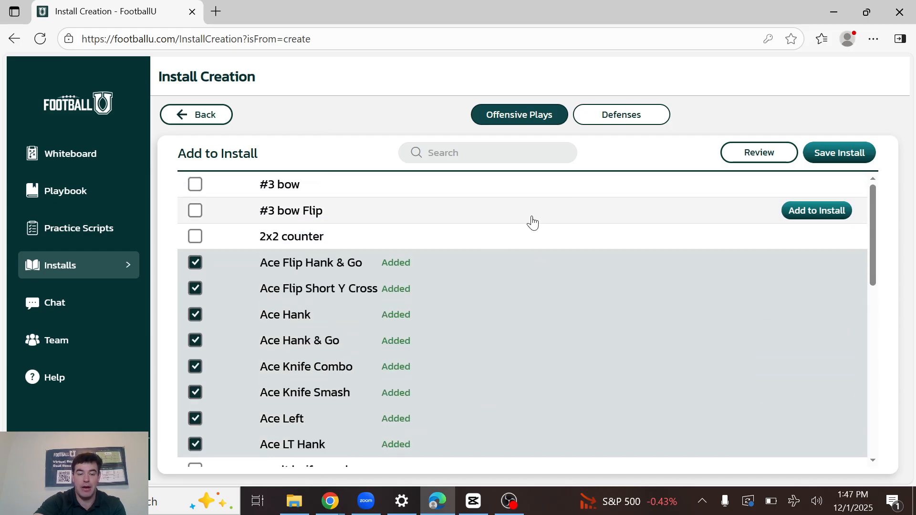
Add the defenses 3 SKY and COVER 3 to the install.
{"action": "left_click", "coordinate": [632, 116]}
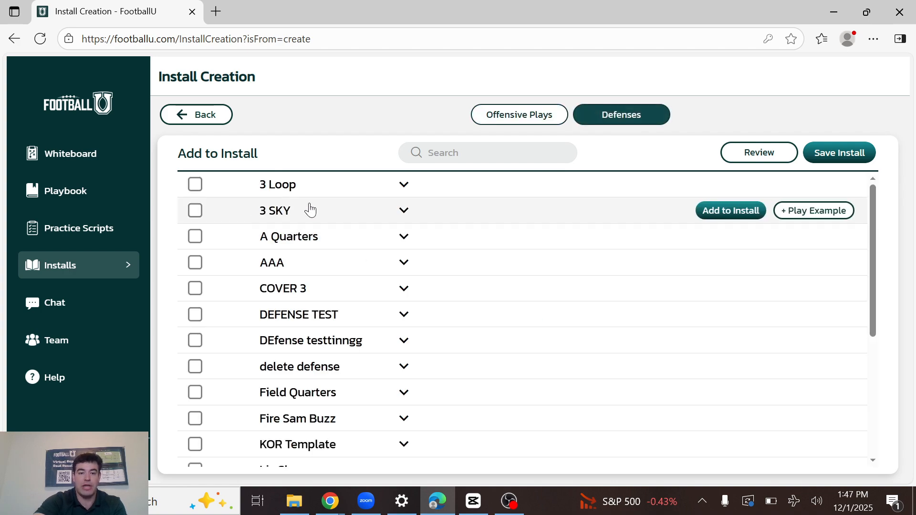
{"action": "left_click", "coordinate": [306, 219]}
{"action": "left_click", "coordinate": [303, 239]}
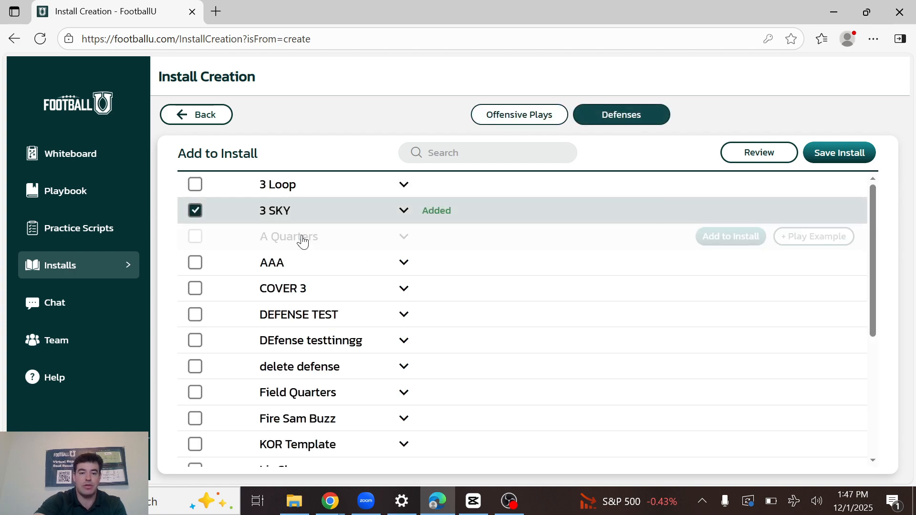
{"action": "left_click", "coordinate": [295, 299]}
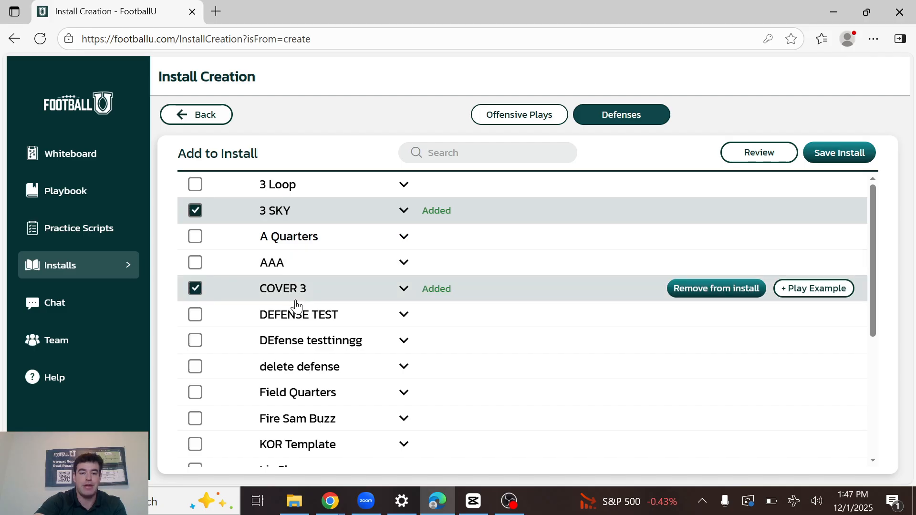
Open a new play example for the 3 SKY defense and shift players Y and S slightly wider, away from the line.
{"action": "left_click", "coordinate": [404, 212]}
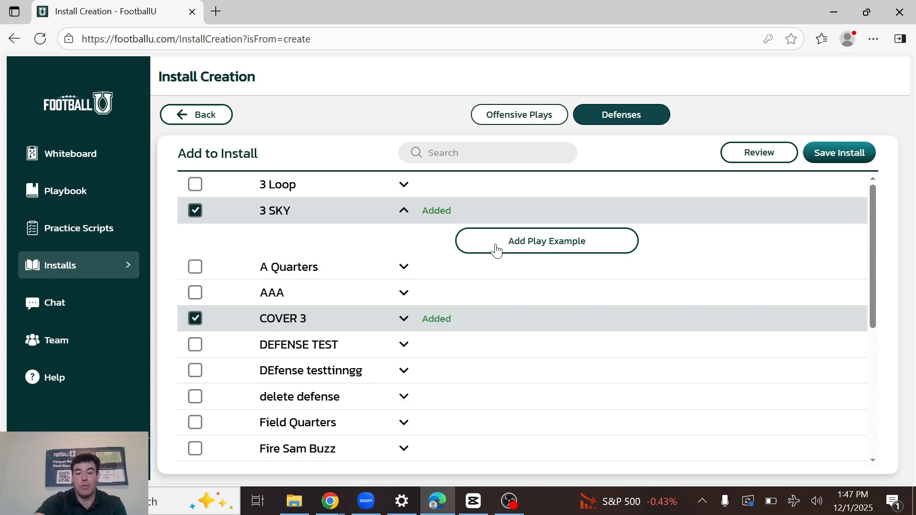
{"action": "left_click", "coordinate": [512, 246]}
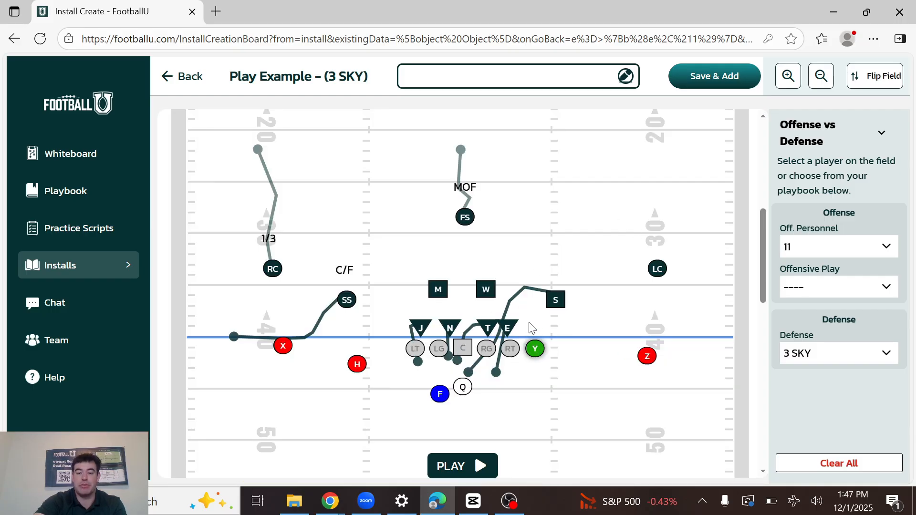
{"action": "left_click", "coordinate": [536, 351]}
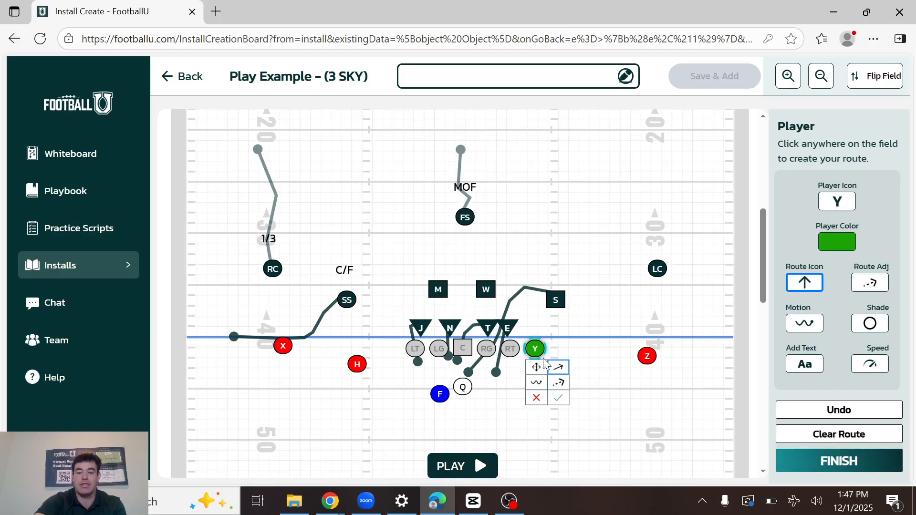
{"action": "left_click", "coordinate": [536, 352]}
{"action": "left_click_drag", "start_coordinate": [536, 351], "coordinate": [573, 346]}
{"action": "left_click_drag", "start_coordinate": [556, 299], "coordinate": [572, 305]}
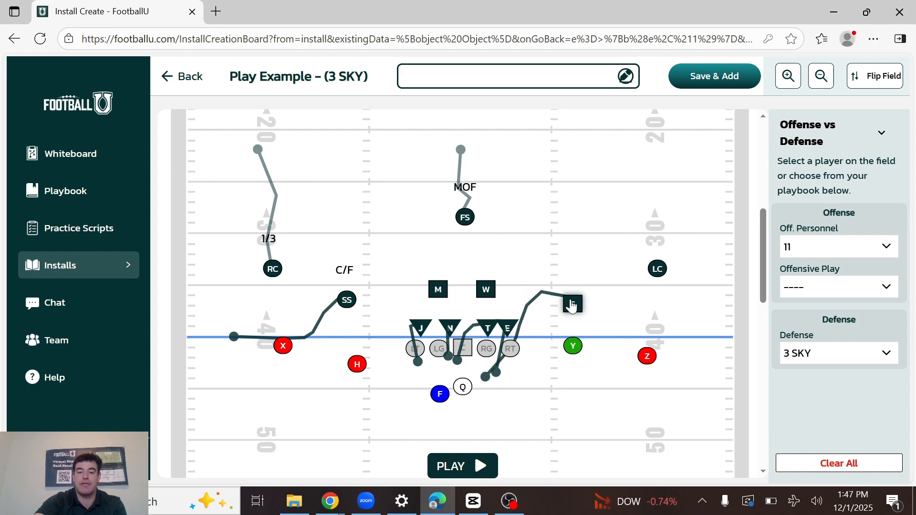
{"action": "left_click", "coordinate": [574, 309]}
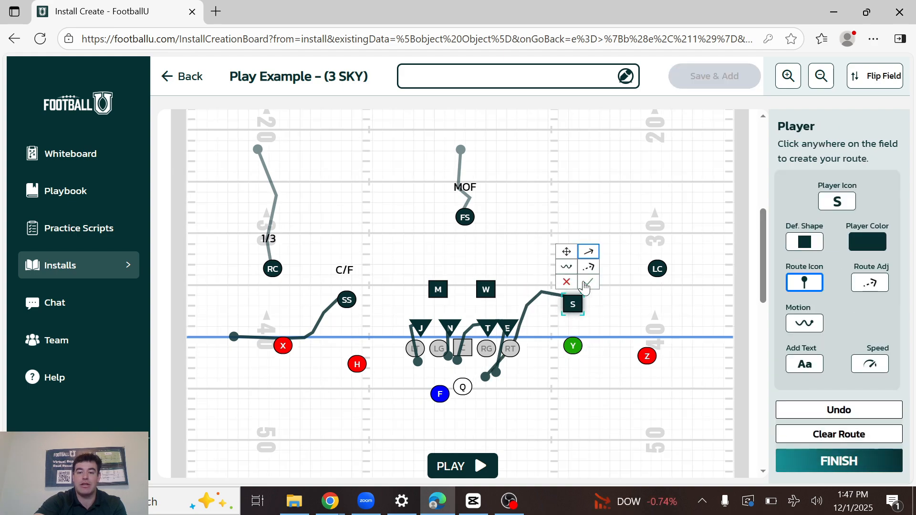
Draw short drop routes for linebackers W and M, angled backward and outward away from each other.
{"action": "left_click", "coordinate": [487, 292]}
{"action": "left_click", "coordinate": [510, 270]}
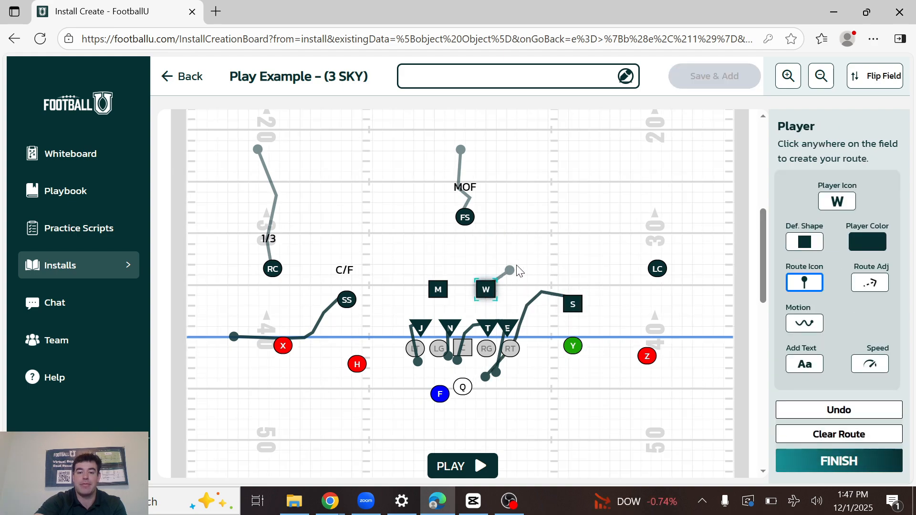
{"action": "left_click", "coordinate": [437, 292]}
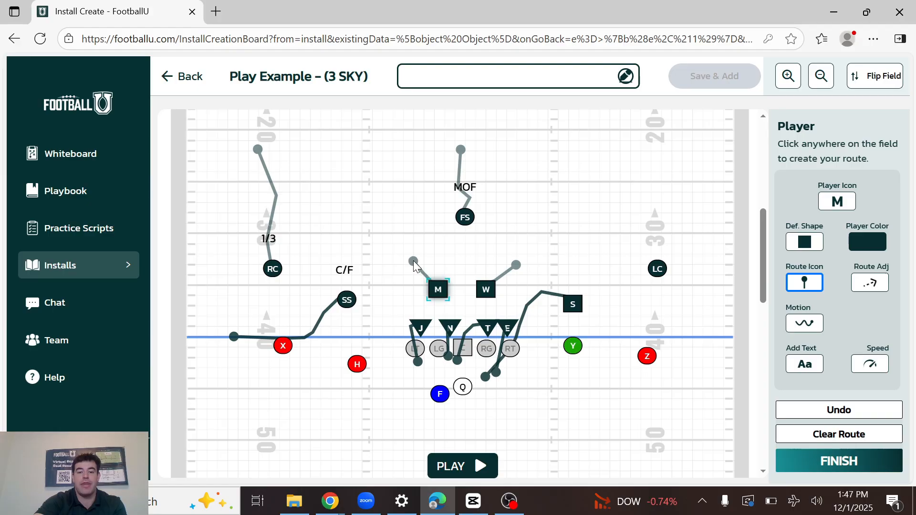
{"action": "left_click", "coordinate": [413, 260]}
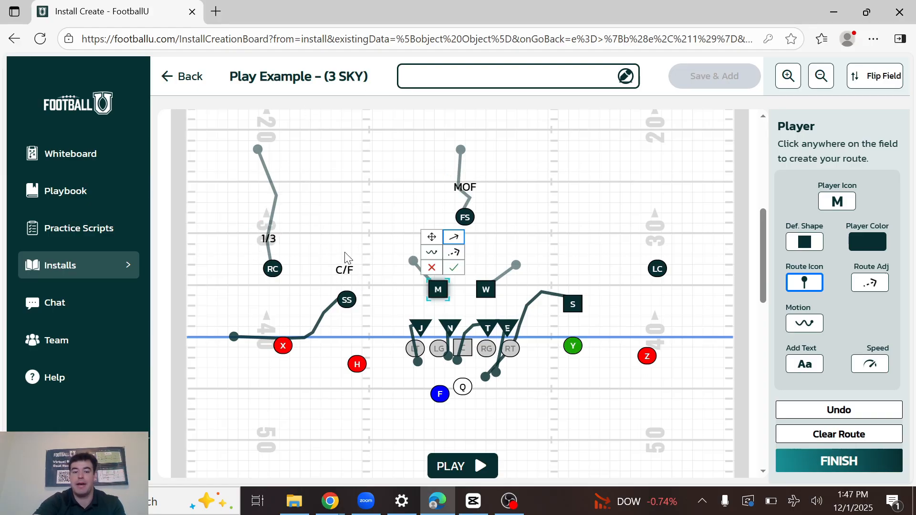
{"action": "left_click", "coordinate": [358, 365]}
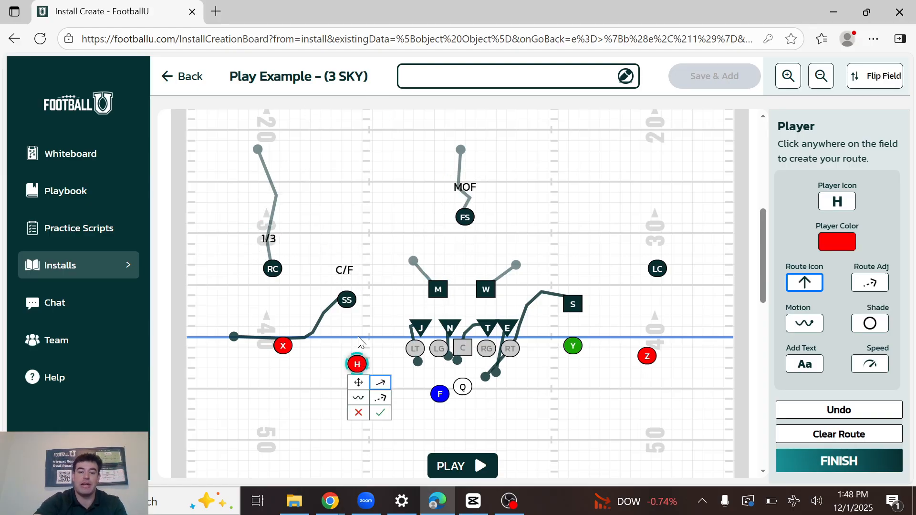
{"action": "left_click", "coordinate": [363, 315]}
{"action": "left_click", "coordinate": [350, 304]}
{"action": "left_click", "coordinate": [252, 304]}
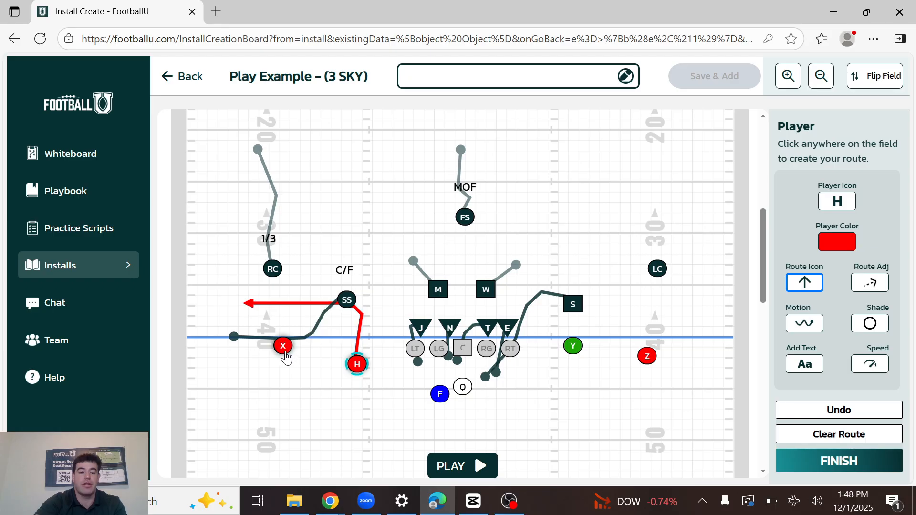
{"action": "left_click", "coordinate": [285, 352]}
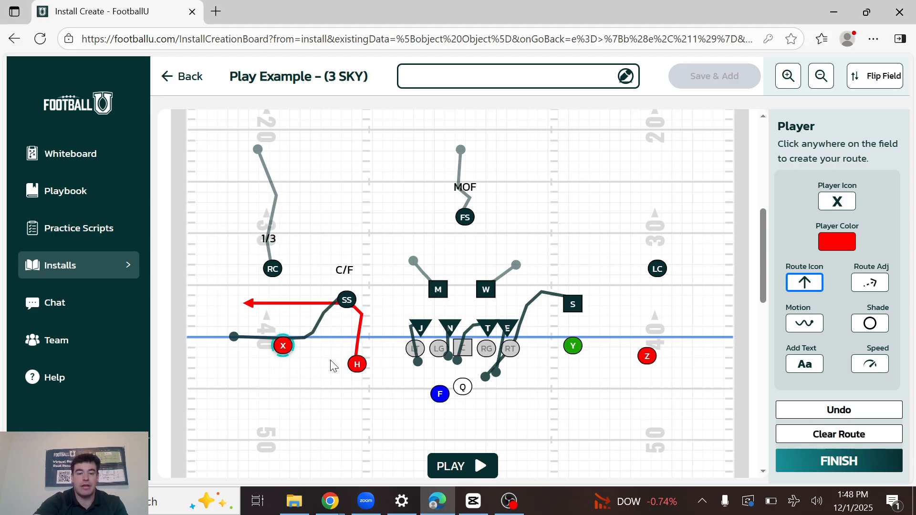
{"action": "left_click", "coordinate": [357, 365]}
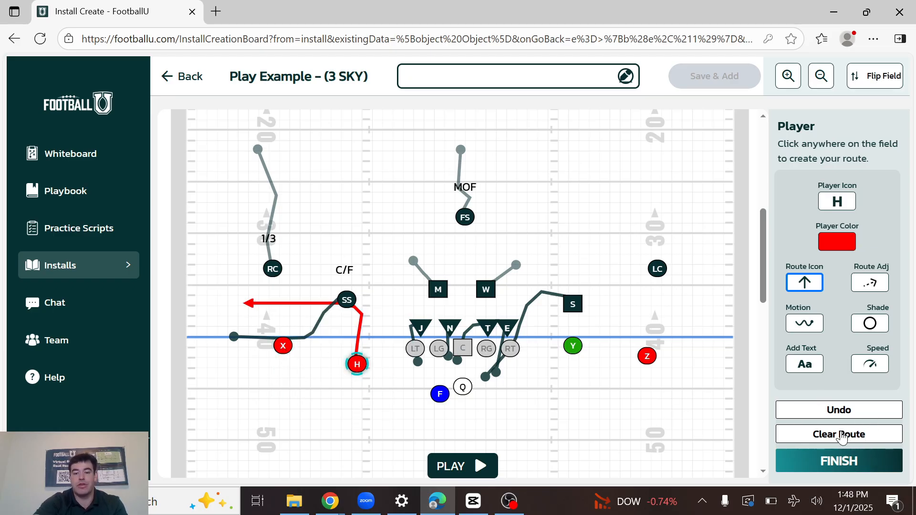
{"action": "left_click", "coordinate": [842, 435]}
Draw a deep route straight back for LC and label the player 1/3.
{"action": "left_click", "coordinate": [658, 270]}
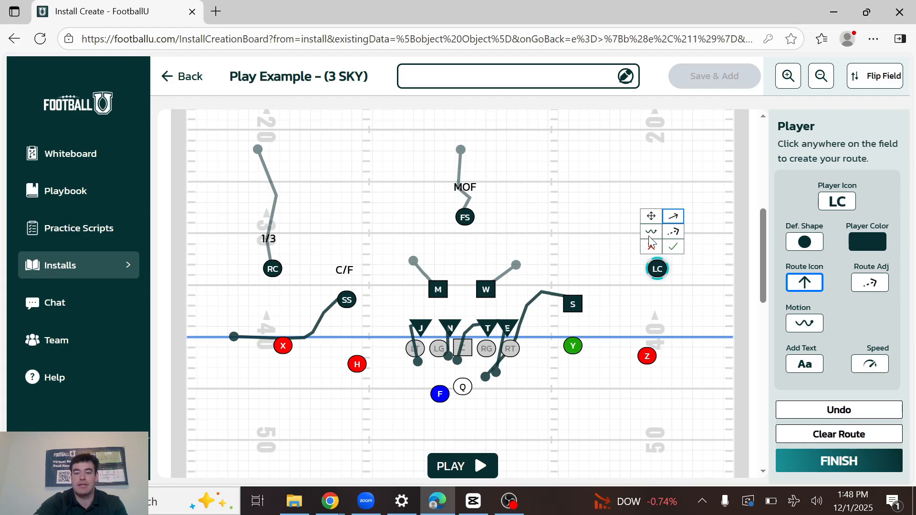
{"action": "left_click_drag", "start_coordinate": [649, 238], "coordinate": [642, 176]}
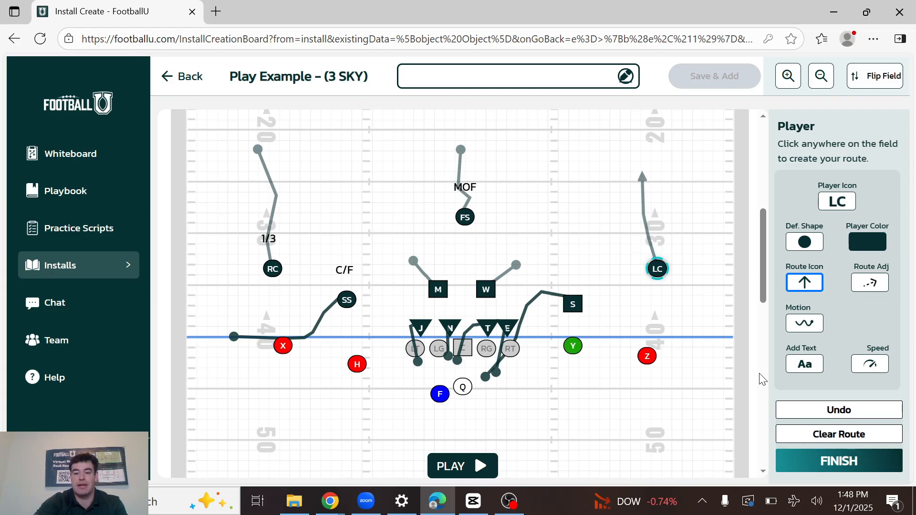
{"action": "left_click", "coordinate": [805, 363]}
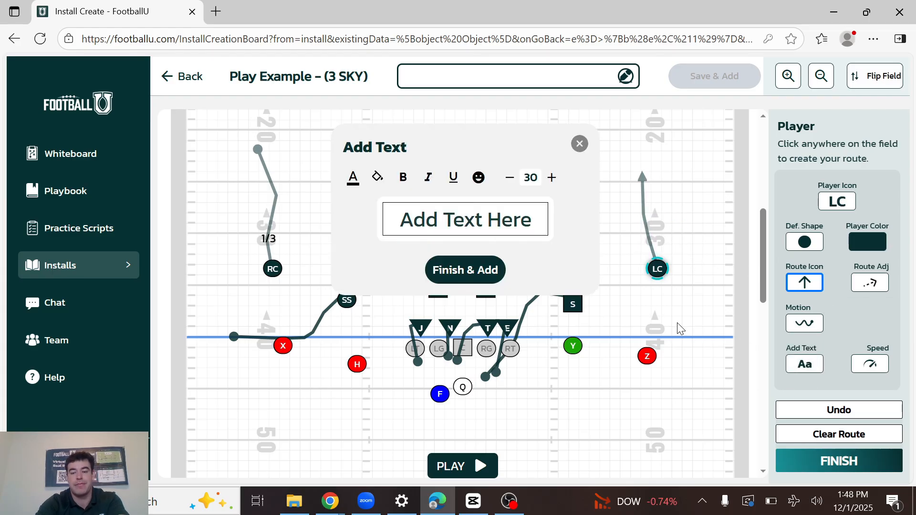
{"action": "type", "text": "1/3"}
{"action": "key", "text": "Return"}
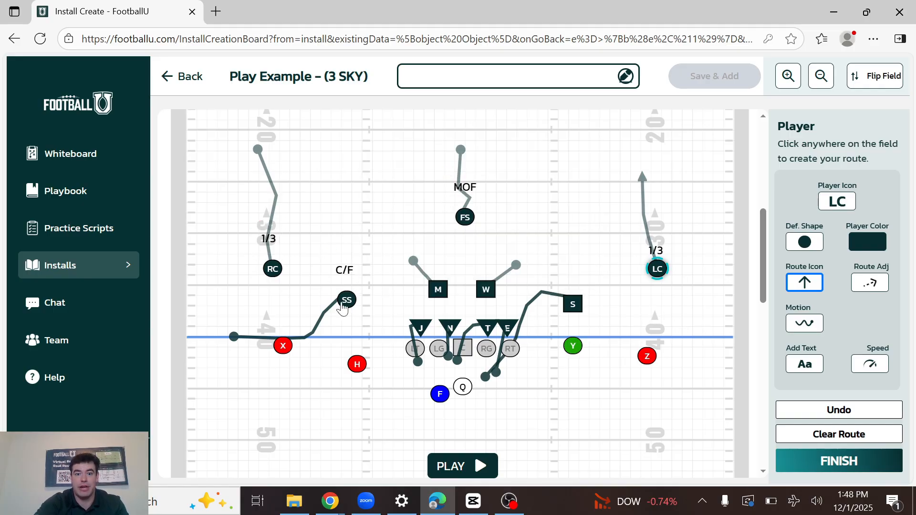
Move SS deeper and slightly inward, widen defensive ends E and J, and clear N's route.
{"action": "left_click_drag", "start_coordinate": [342, 308], "coordinate": [357, 281]}
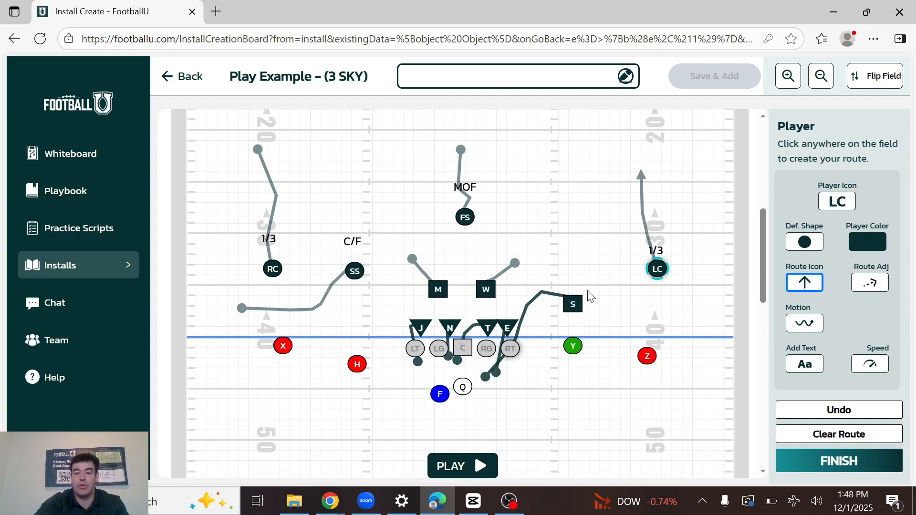
{"action": "left_click_drag", "start_coordinate": [505, 329], "coordinate": [527, 326]}
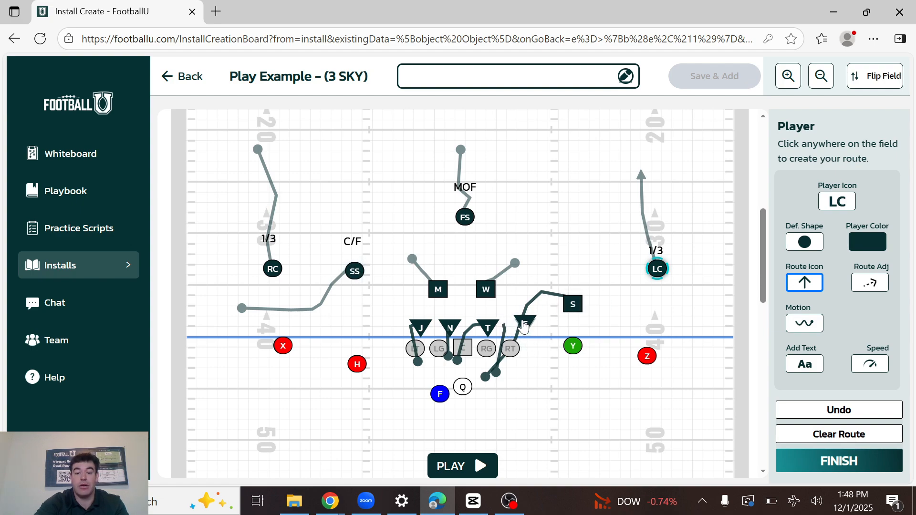
{"action": "left_click", "coordinate": [491, 325]}
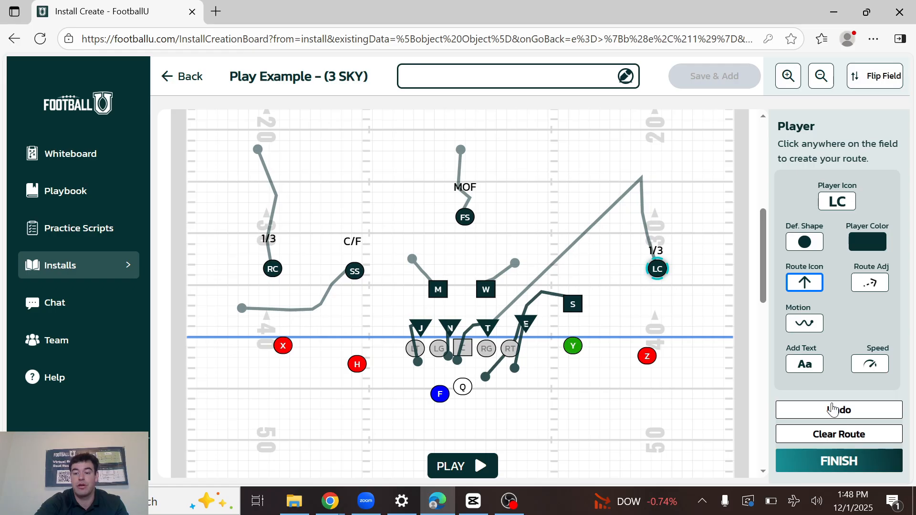
{"action": "left_click", "coordinate": [833, 410]}
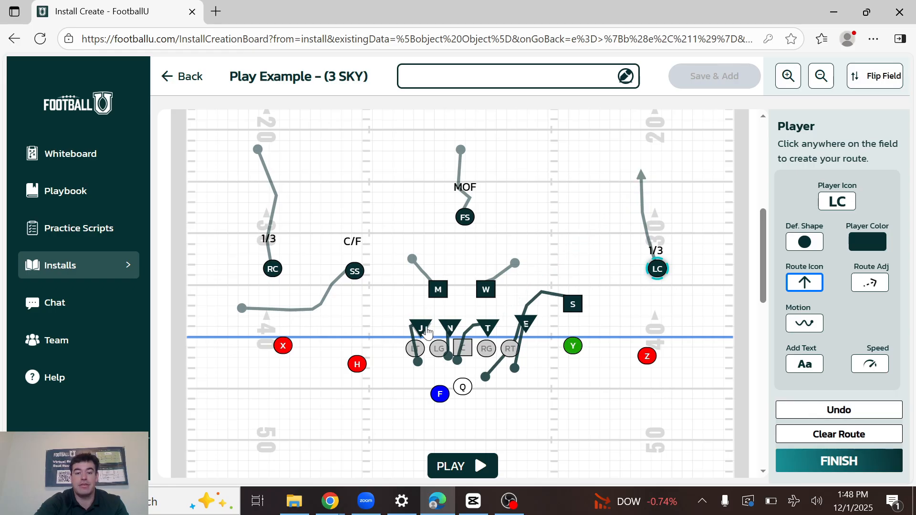
{"action": "left_click_drag", "start_coordinate": [425, 332], "coordinate": [407, 332]}
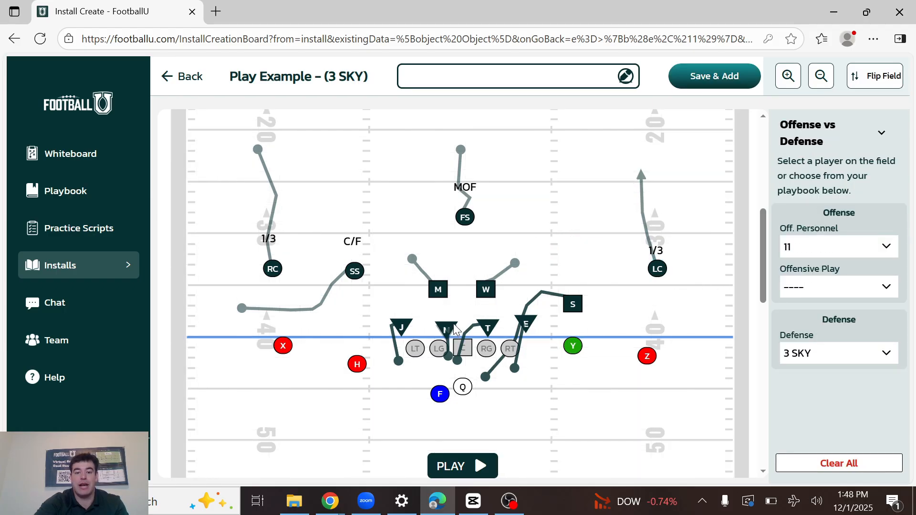
{"action": "left_click", "coordinate": [447, 328]}
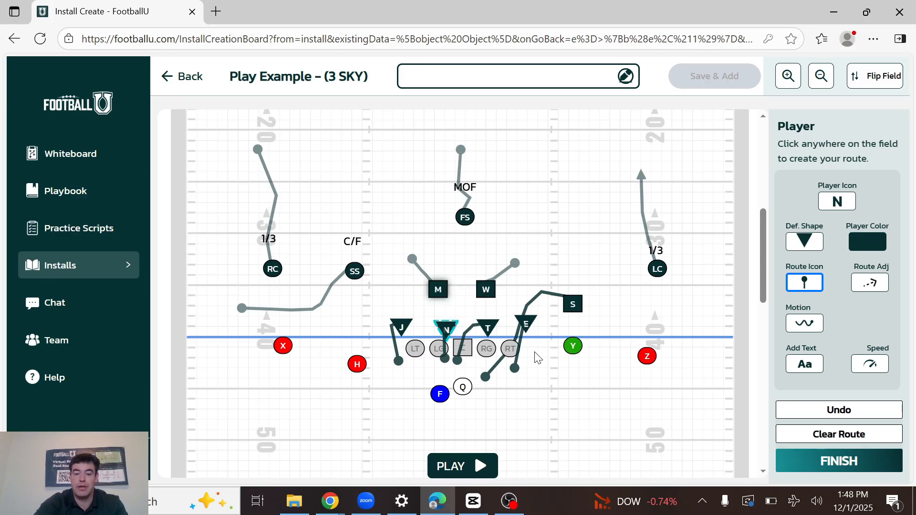
Name the play example 3 SKY vs 2x2 and save it to the install.
{"action": "left_click", "coordinate": [502, 76]}
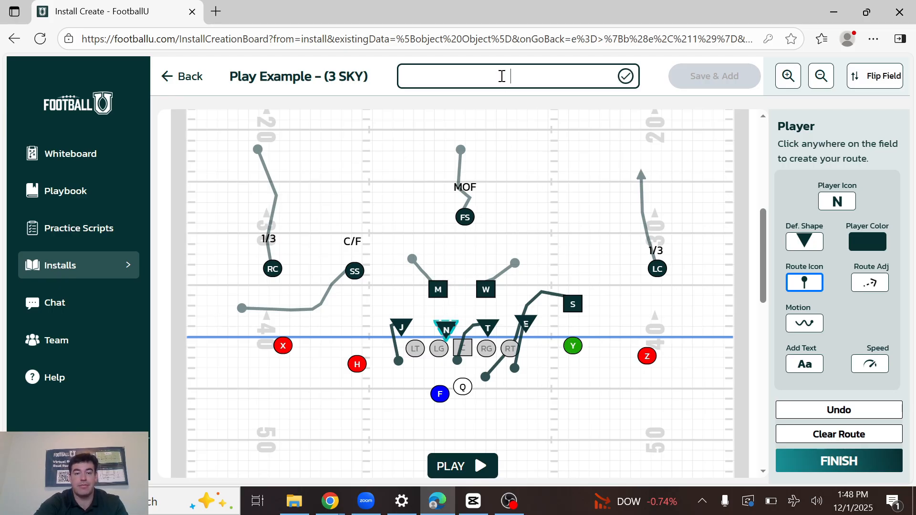
{"action": "type", "text": "3 SKY"}
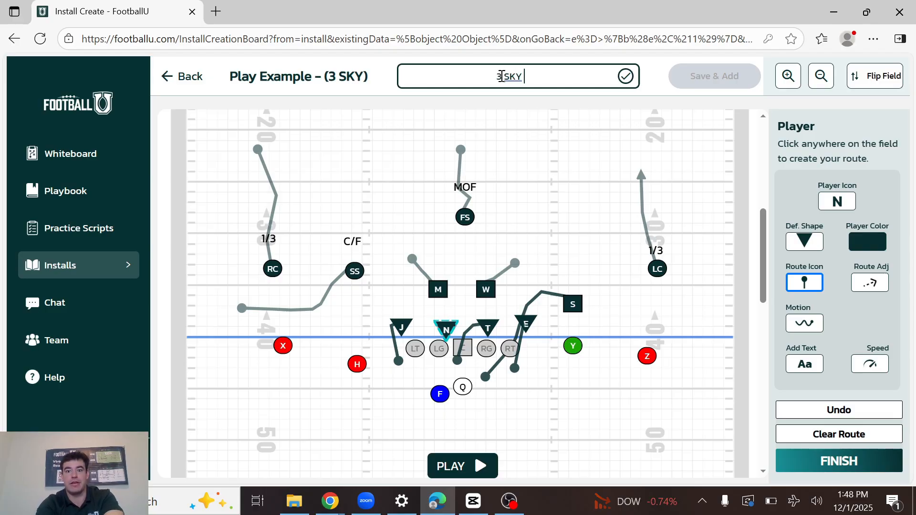
{"action": "type", "text": "vs "}
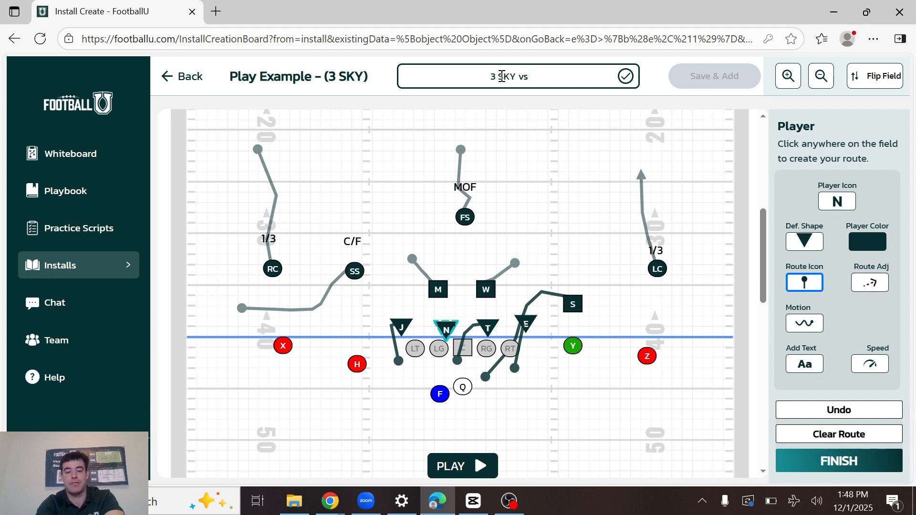
{"action": "type", "text": "2x2"}
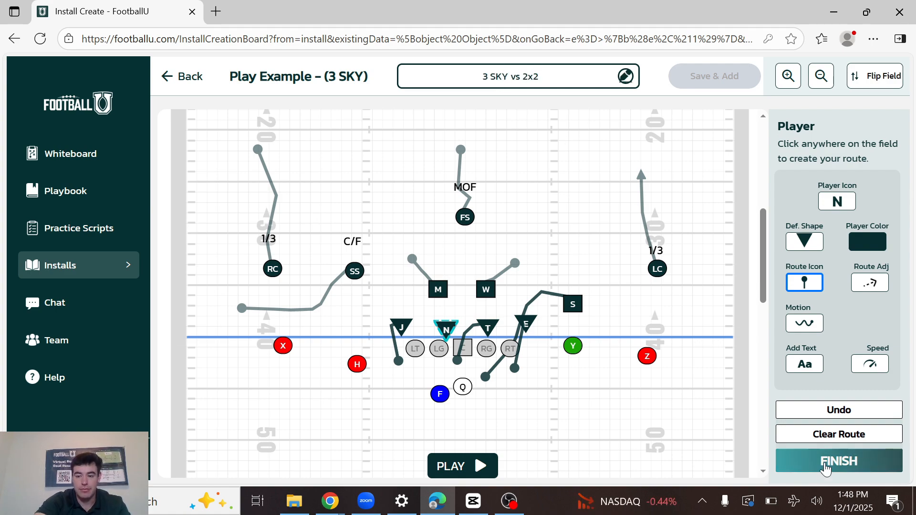
{"action": "left_click", "coordinate": [839, 454]}
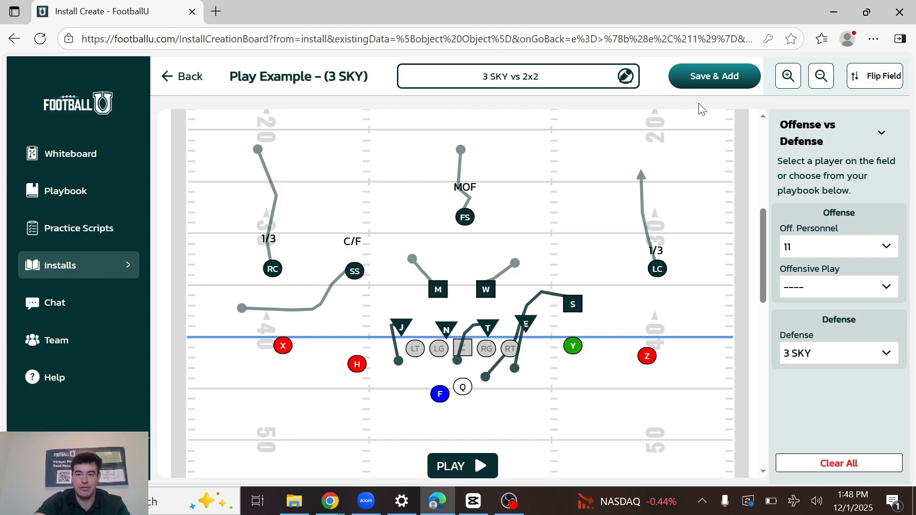
{"action": "left_click", "coordinate": [713, 78]}
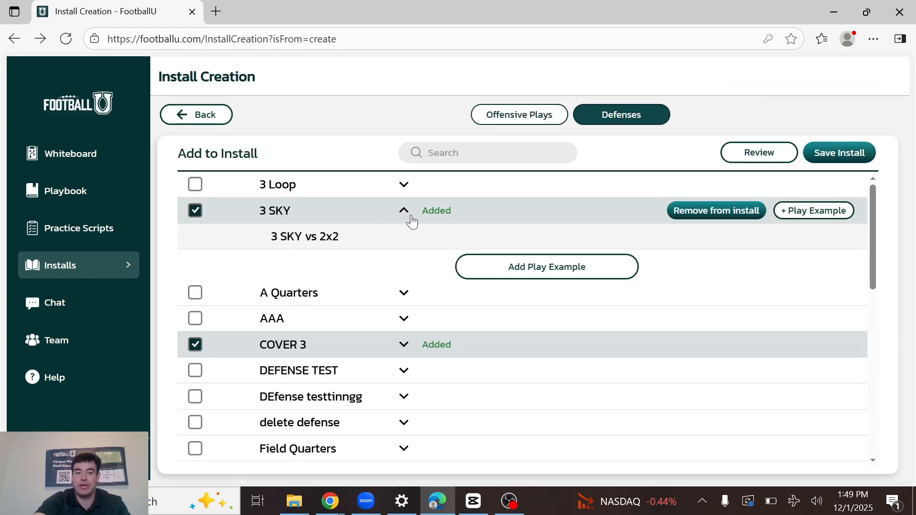
Start another 3 SKY play example with the formation on the left hash, H between Y and Z, and SS slightly deeper and inward.
{"action": "left_click", "coordinate": [528, 267]}
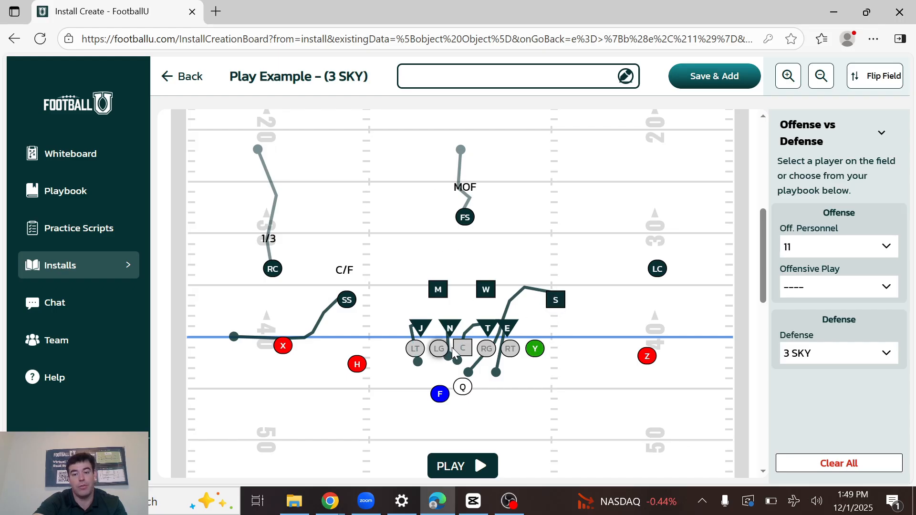
{"action": "left_click_drag", "start_coordinate": [470, 355], "coordinate": [353, 376]}
{"action": "left_click", "coordinate": [577, 367]}
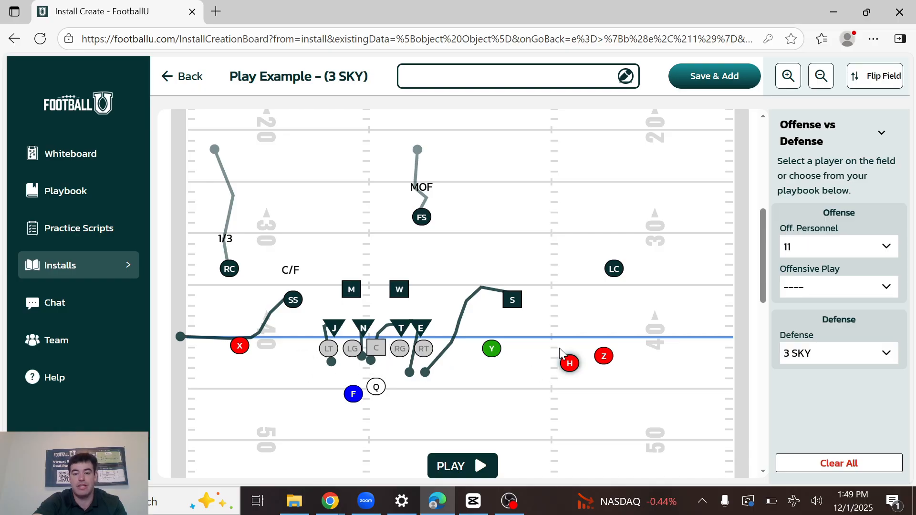
{"action": "left_click_drag", "start_coordinate": [605, 362], "coordinate": [562, 372]}
{"action": "left_click_drag", "start_coordinate": [293, 299], "coordinate": [305, 287]}
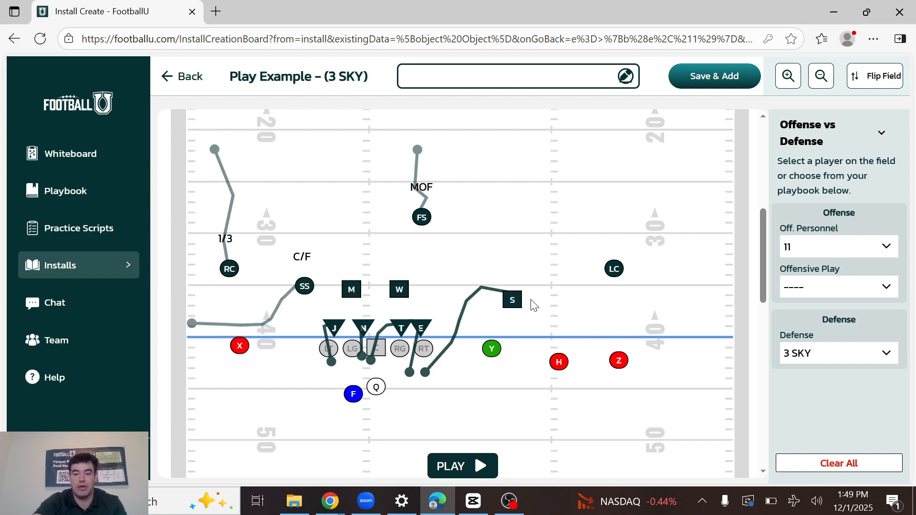
Replace S's rush route with a flat route running outward to just in front of LC.
{"action": "left_click", "coordinate": [512, 300]}
{"action": "left_click", "coordinate": [853, 443]}
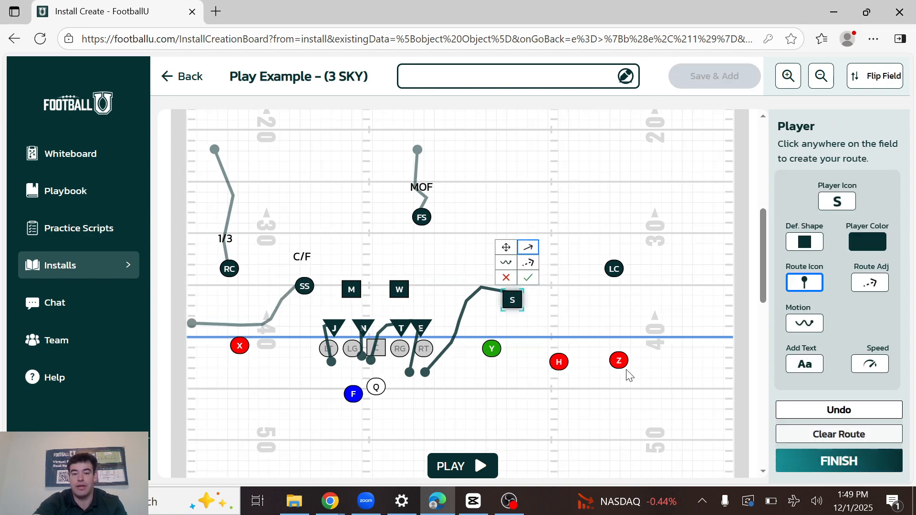
{"action": "left_click", "coordinate": [561, 300]}
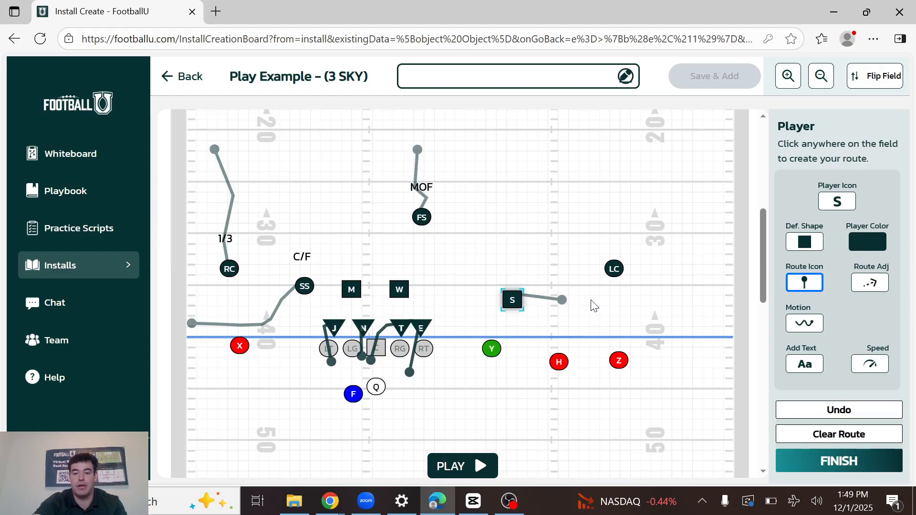
{"action": "left_click", "coordinate": [605, 299]}
Draw a deep, nearly straight route for LC back past the depth of FS.
{"action": "left_click", "coordinate": [614, 268]}
{"action": "left_click", "coordinate": [611, 232]}
{"action": "left_click", "coordinate": [607, 209]}
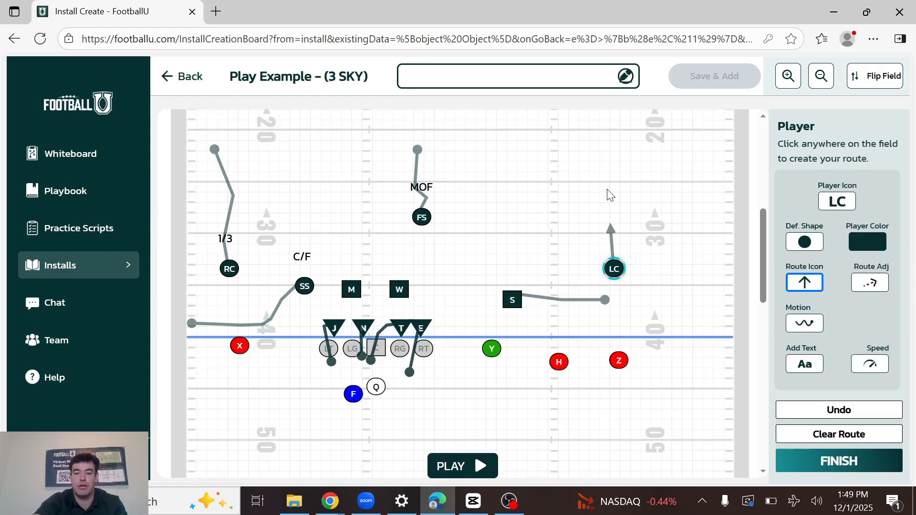
{"action": "left_click", "coordinate": [607, 193]}
{"action": "left_click", "coordinate": [609, 178]}
Draw a blitz route for W curving outside RT into the backfield, and widen defensive ends E and J.
{"action": "left_click", "coordinate": [403, 288]}
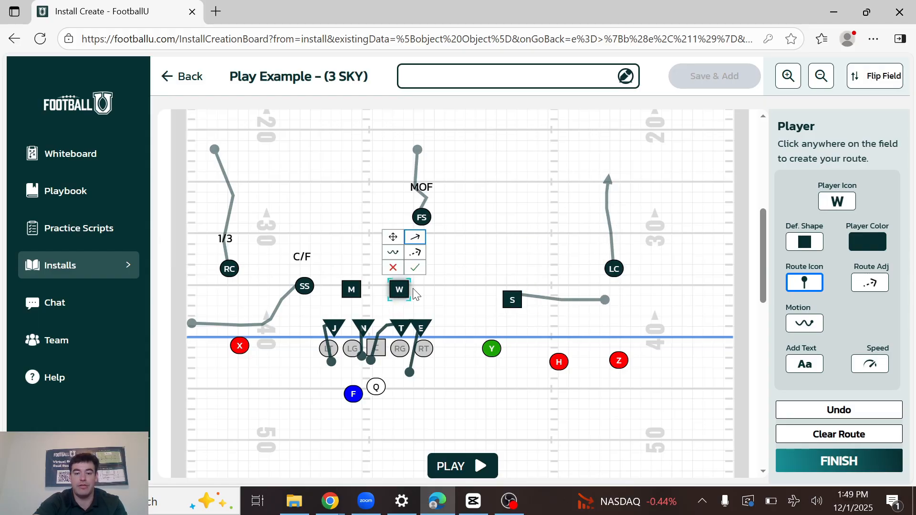
{"action": "left_click", "coordinate": [437, 324]}
{"action": "left_click", "coordinate": [437, 361]}
{"action": "left_click", "coordinate": [412, 414]}
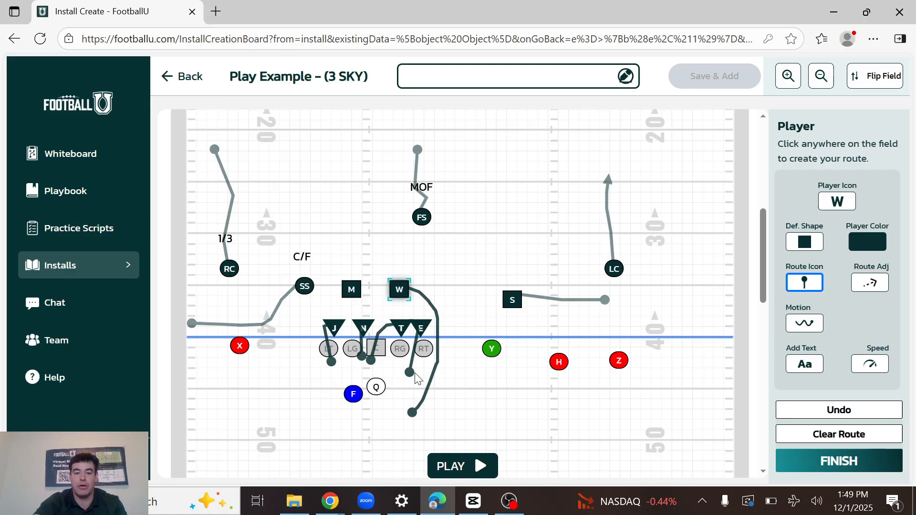
{"action": "left_click", "coordinate": [422, 325]}
{"action": "left_click", "coordinate": [431, 324]}
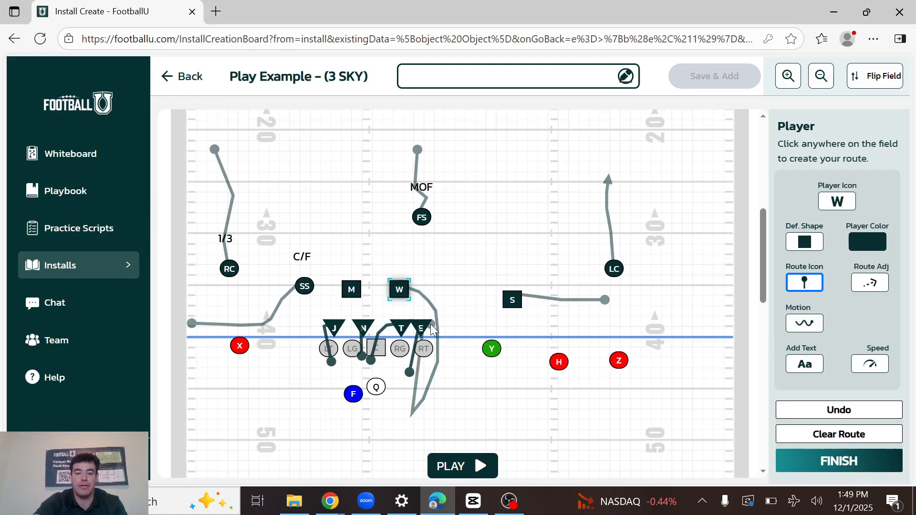
{"action": "left_click", "coordinate": [831, 410]}
{"action": "left_click", "coordinate": [836, 471]}
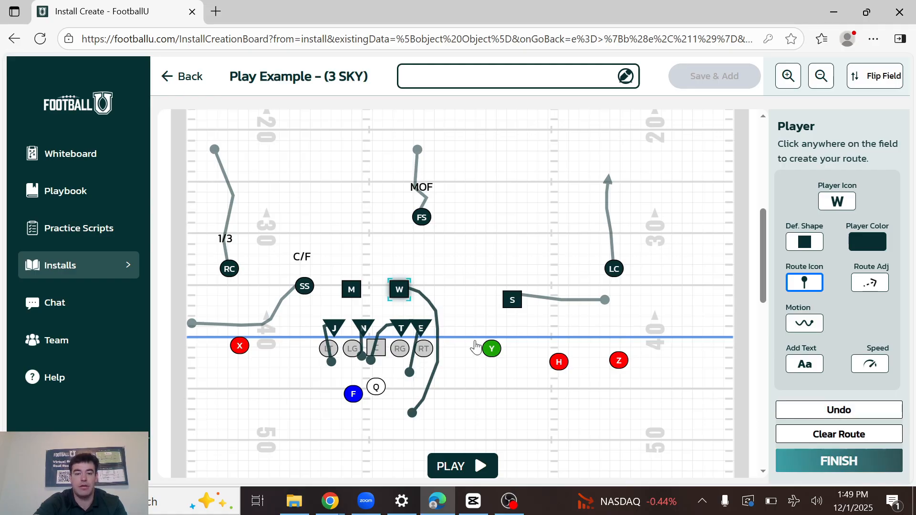
{"action": "left_click_drag", "start_coordinate": [426, 329], "coordinate": [437, 327]}
{"action": "left_click_drag", "start_coordinate": [334, 333], "coordinate": [318, 332]}
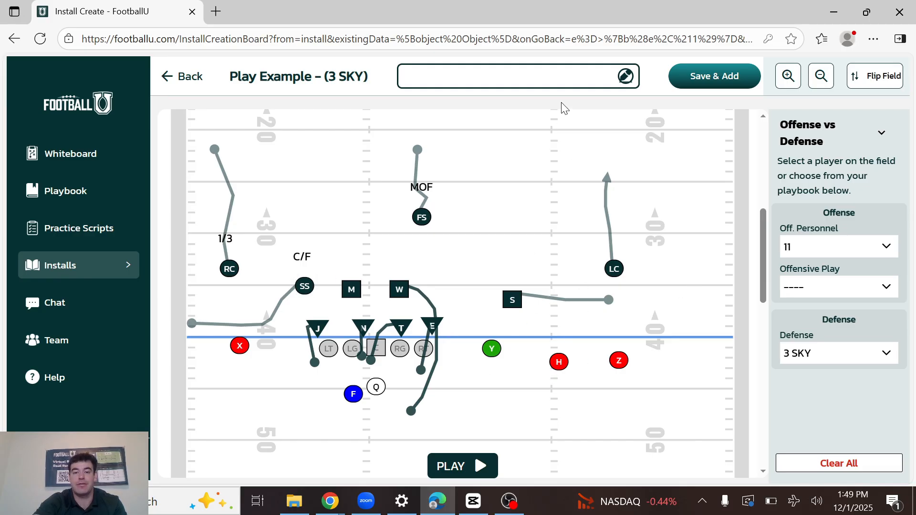
Name the play example 3 SKY vs 3x1.
{"action": "left_click", "coordinate": [582, 82]}
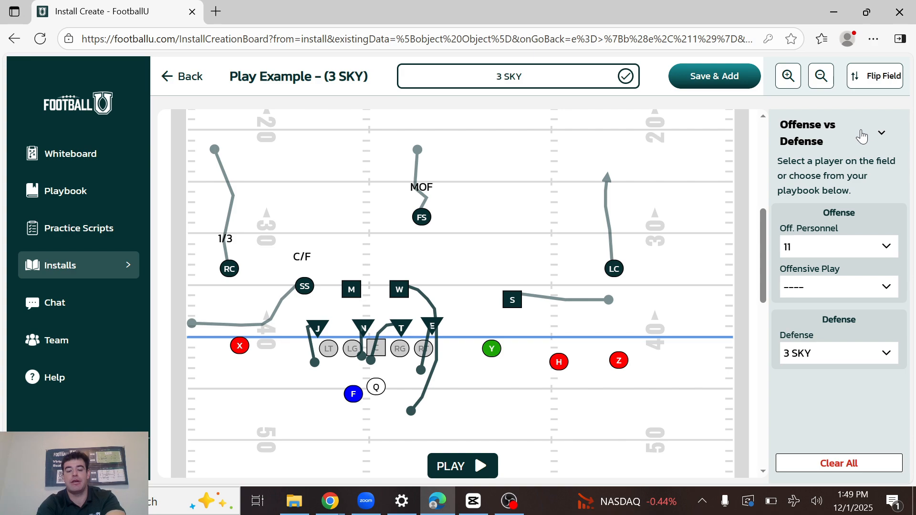
{"action": "type", "text": "vs"}
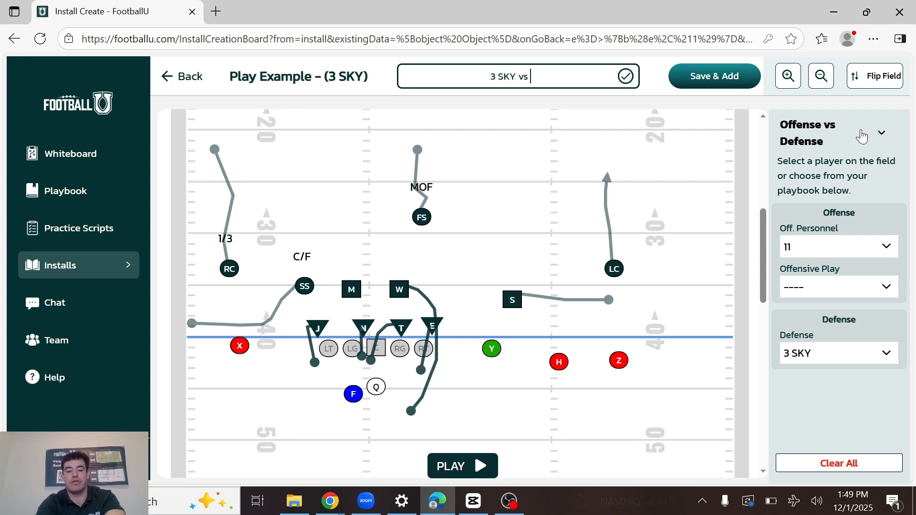
{"action": "type", "text": " 3x1"}
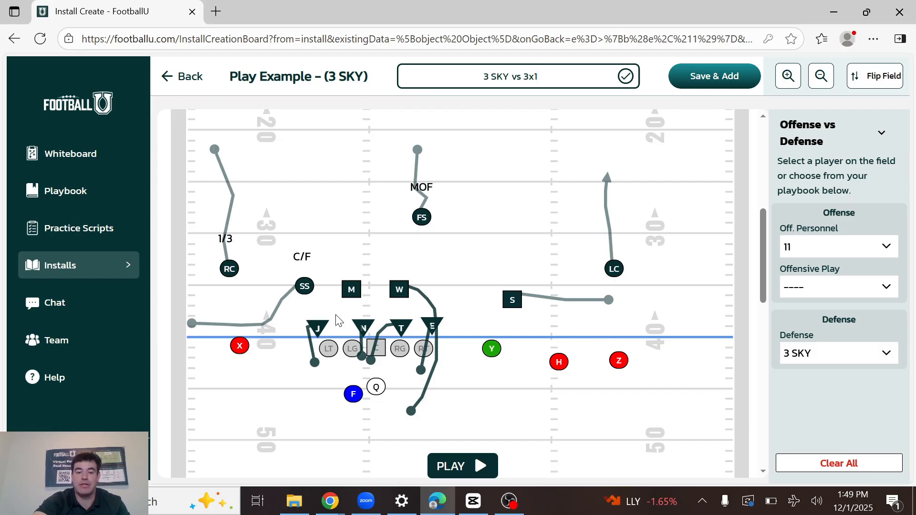
Draw a route for M crossing behind W toward S, and save the play example to the install.
{"action": "left_click", "coordinate": [353, 289]}
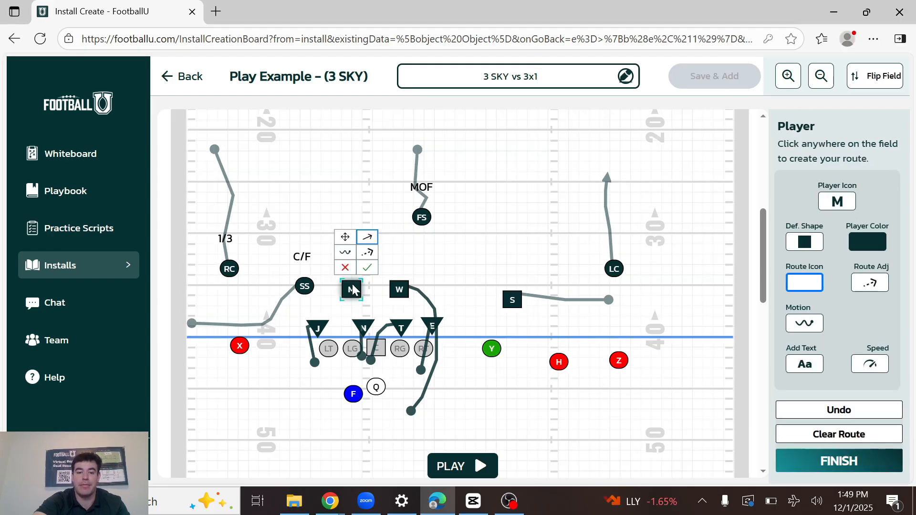
{"action": "left_click", "coordinate": [454, 273]}
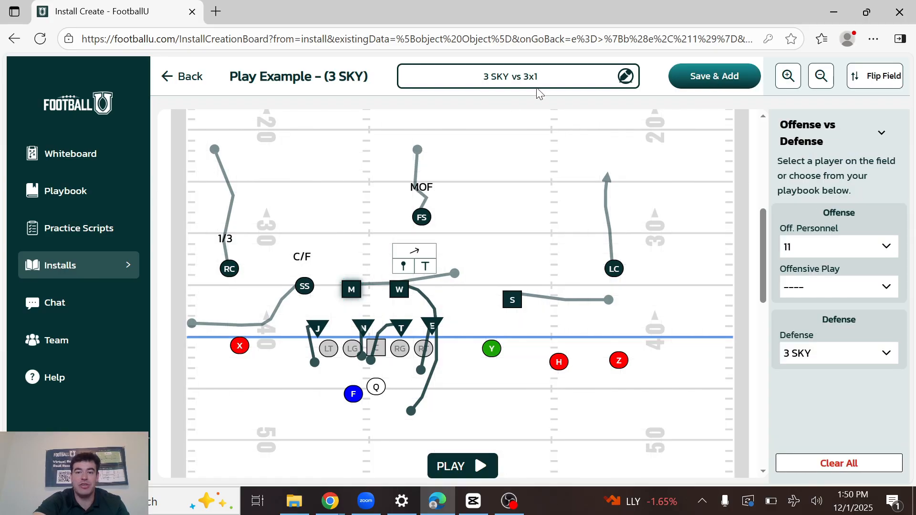
{"action": "left_click", "coordinate": [705, 76]}
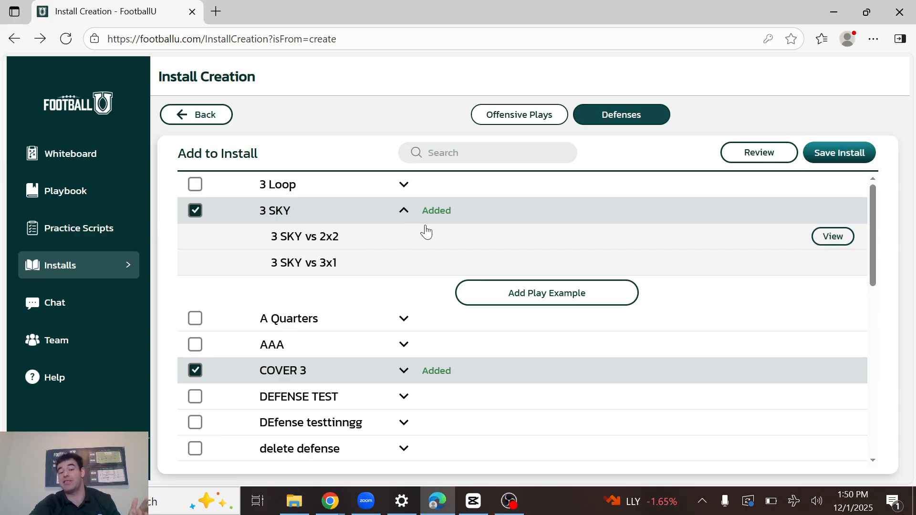
Collapse the 3 SKY examples and review the defenses added to the install.
{"action": "left_click", "coordinate": [405, 213]}
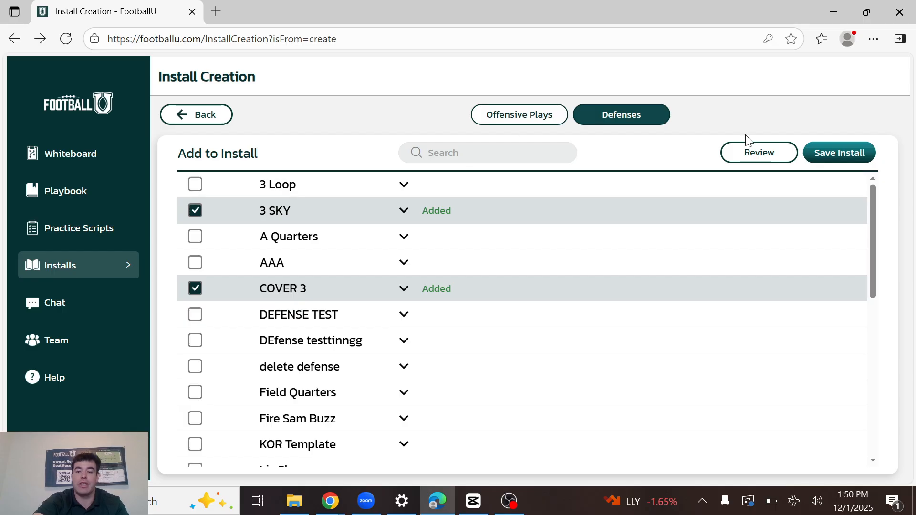
{"action": "left_click", "coordinate": [748, 160]}
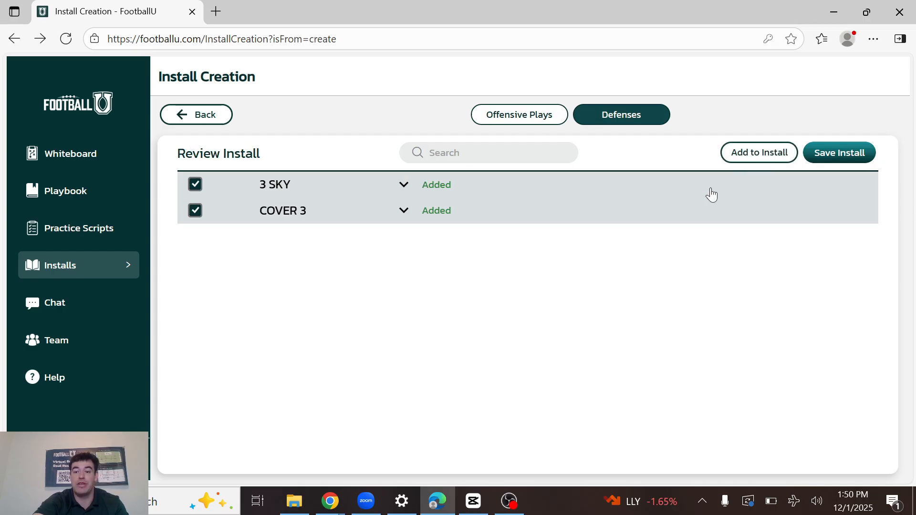
Review the offensive plays selected for the install, and return to its defenses.
{"action": "left_click", "coordinate": [539, 115]}
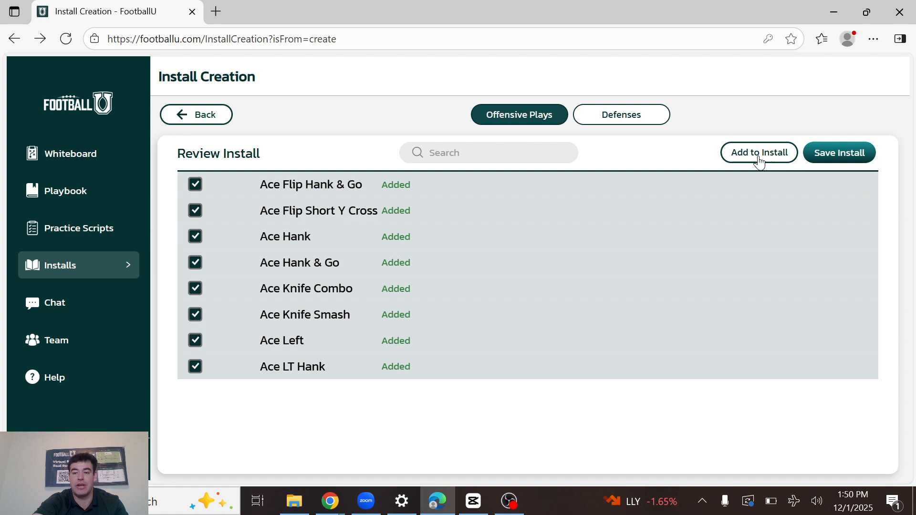
{"action": "left_click", "coordinate": [759, 154]}
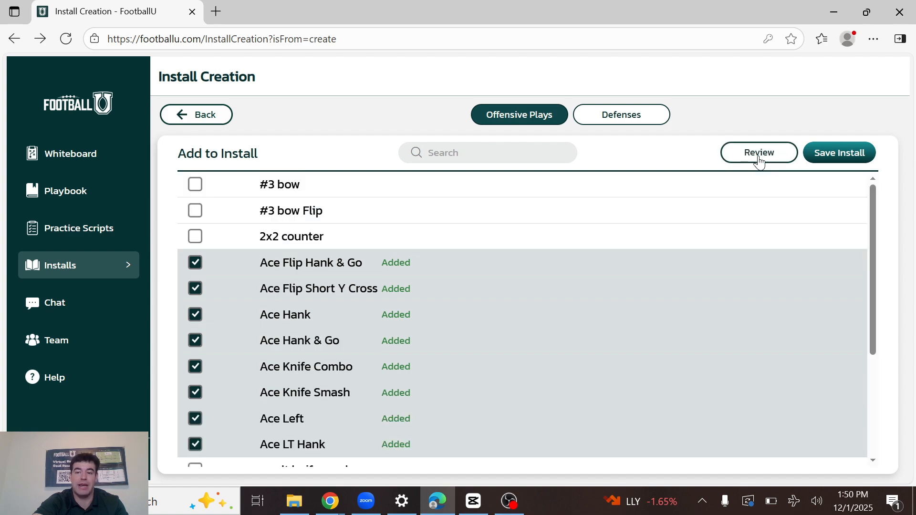
{"action": "left_click", "coordinate": [759, 154]}
{"action": "left_click", "coordinate": [634, 114]}
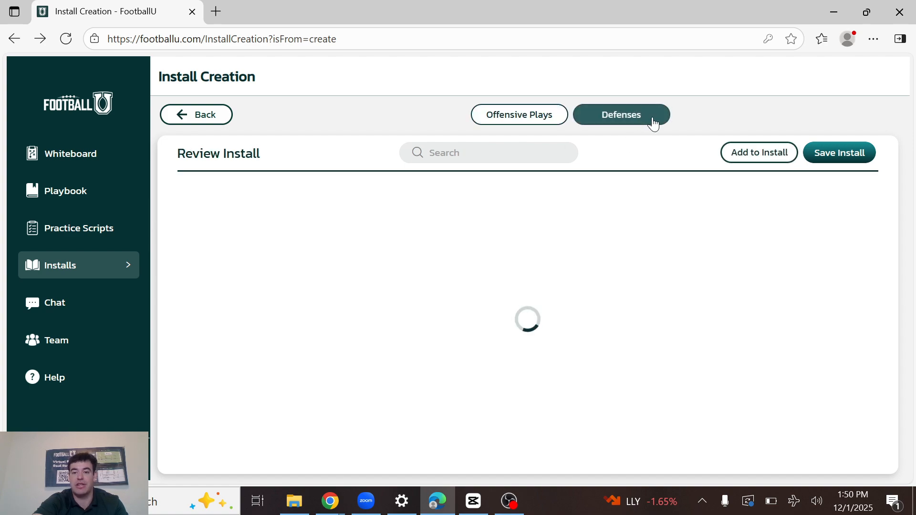
Save the install under the name EXAMPLE INSTALL.
{"action": "left_click", "coordinate": [849, 157]}
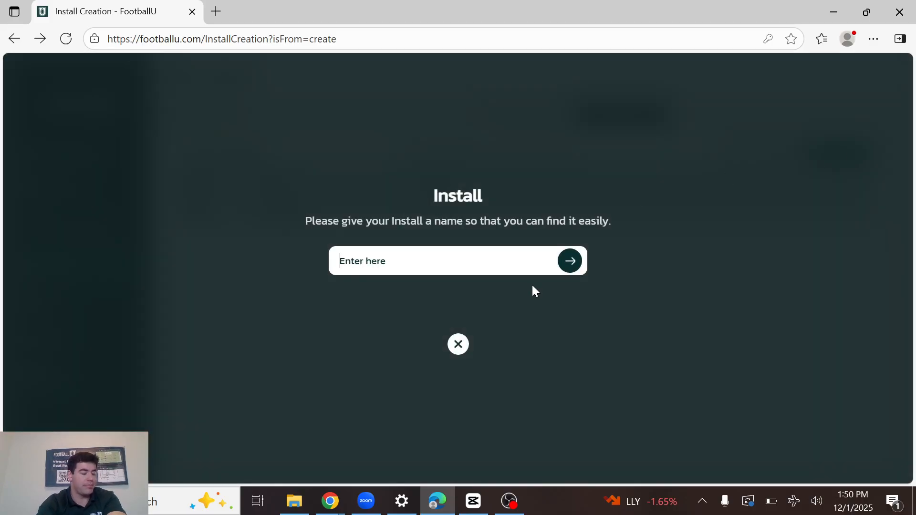
{"action": "type", "text": "E"}
{"action": "type", "text": "XAMPLE INSTALL"}
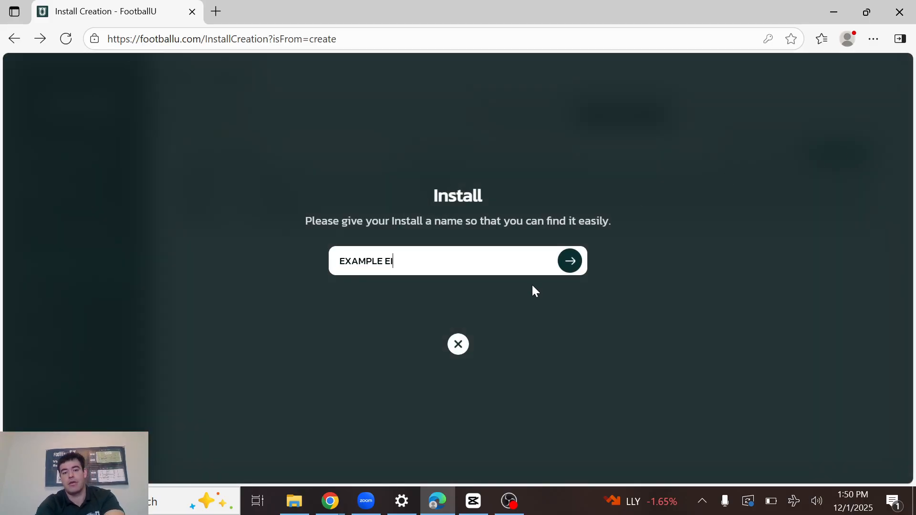
{"action": "left_click", "coordinate": [571, 265]}
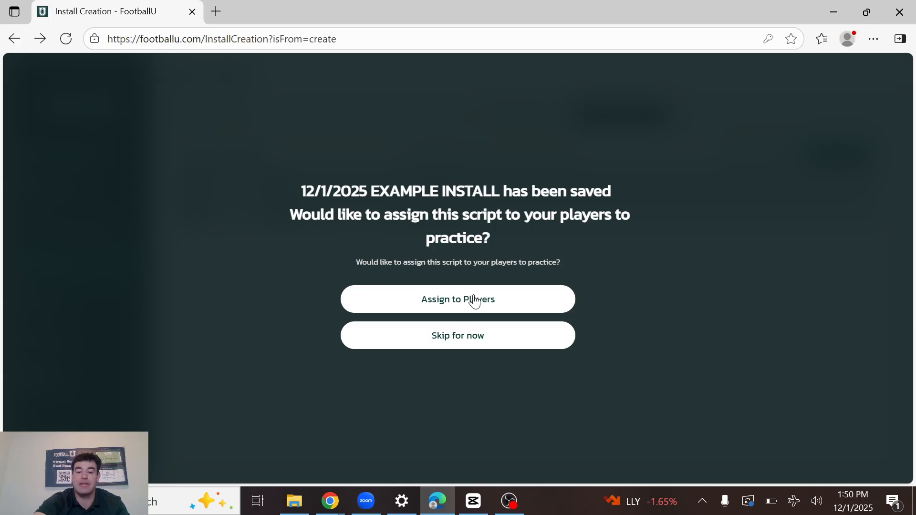
Assign the saved install to the whole team, covering both the Offense and Defense units.
{"action": "left_click", "coordinate": [475, 300]}
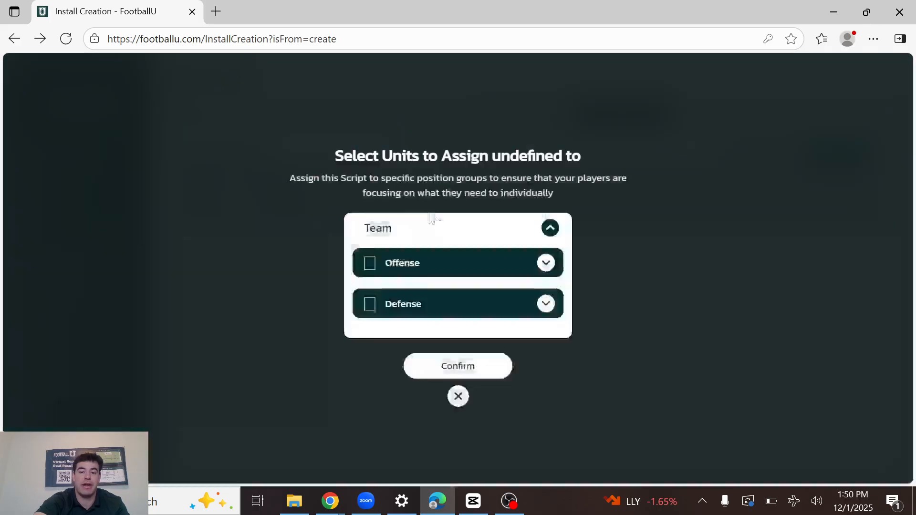
{"action": "left_click", "coordinate": [367, 228]}
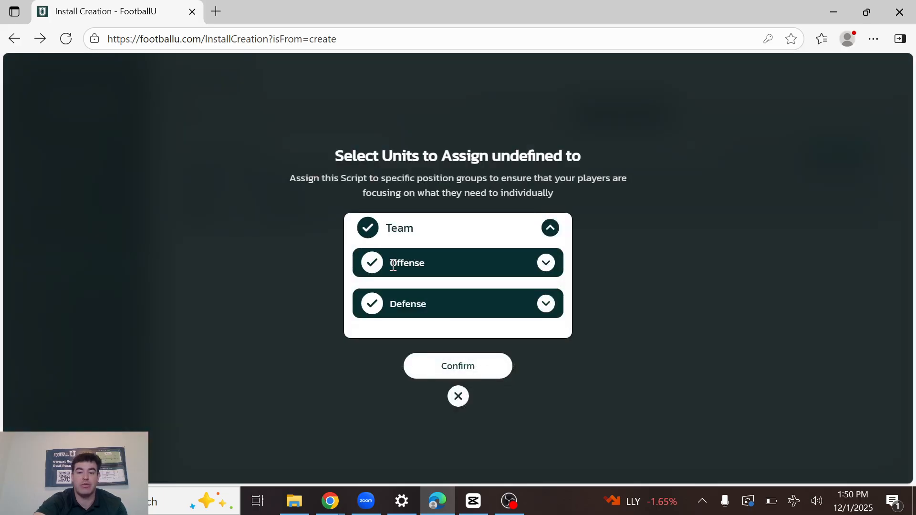
{"action": "left_click", "coordinate": [546, 264]}
{"action": "left_click", "coordinate": [546, 196]}
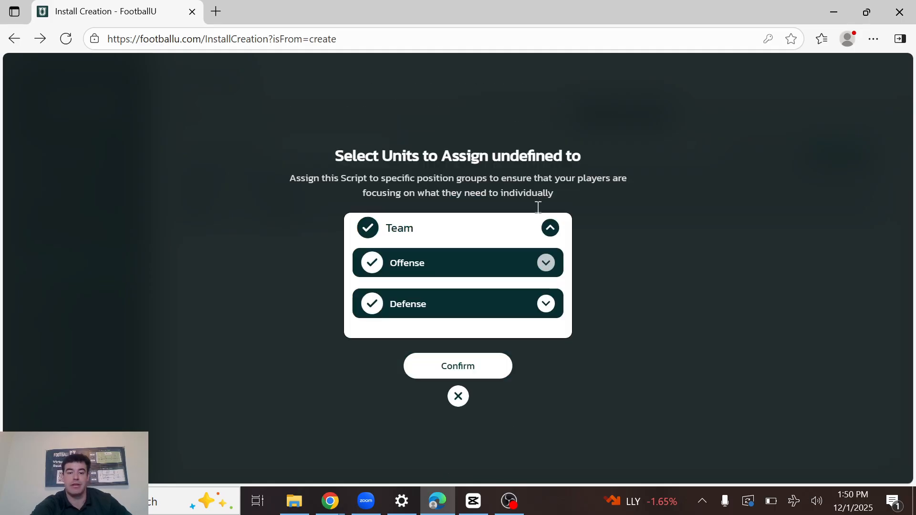
{"action": "left_click", "coordinate": [462, 367]}
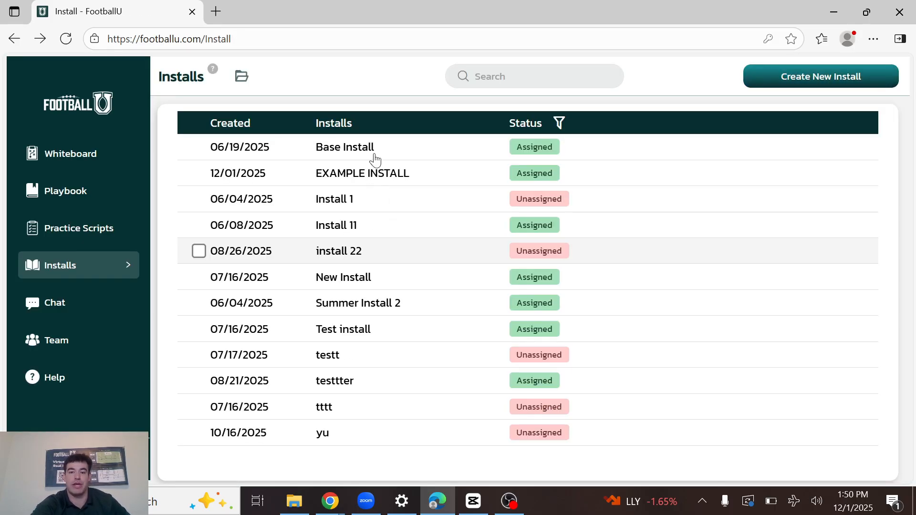
Look at the Mint 4 play examples in Base Install, and return to the list of installs.
{"action": "left_click", "coordinate": [440, 156]}
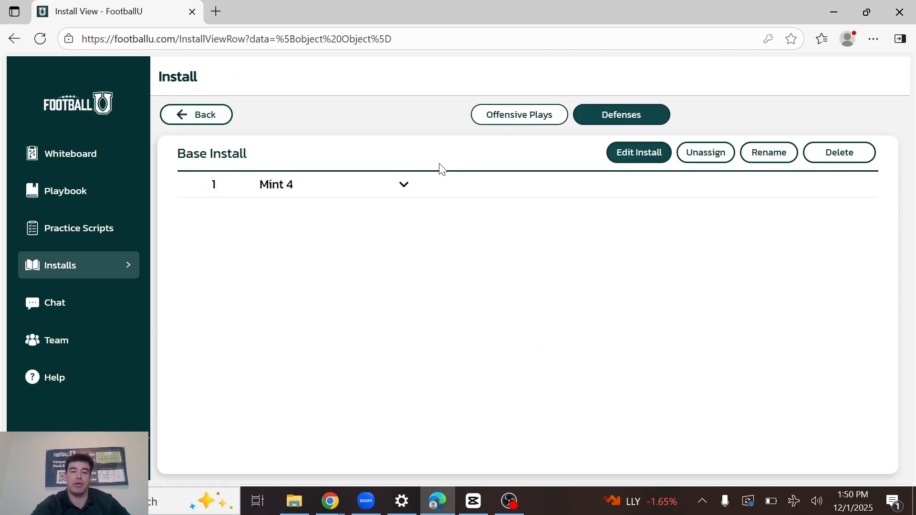
{"action": "left_click", "coordinate": [403, 186]}
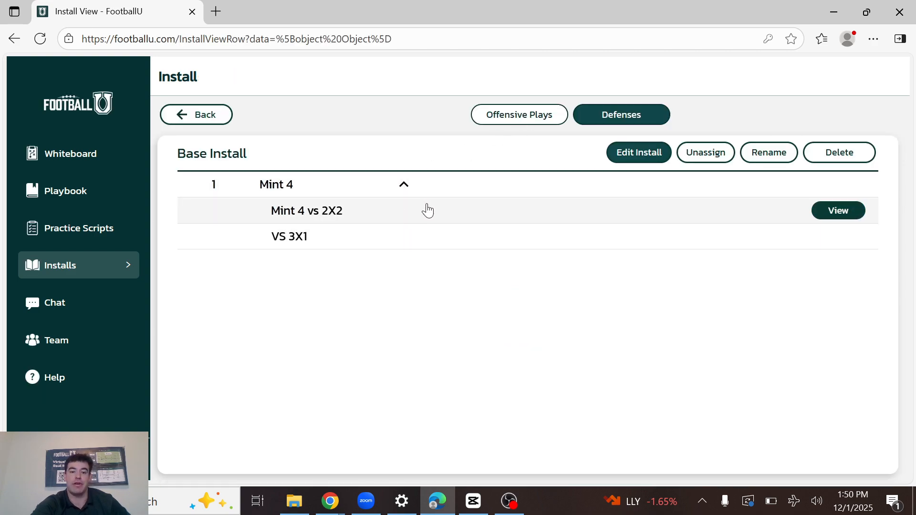
{"action": "left_click", "coordinate": [198, 121]}
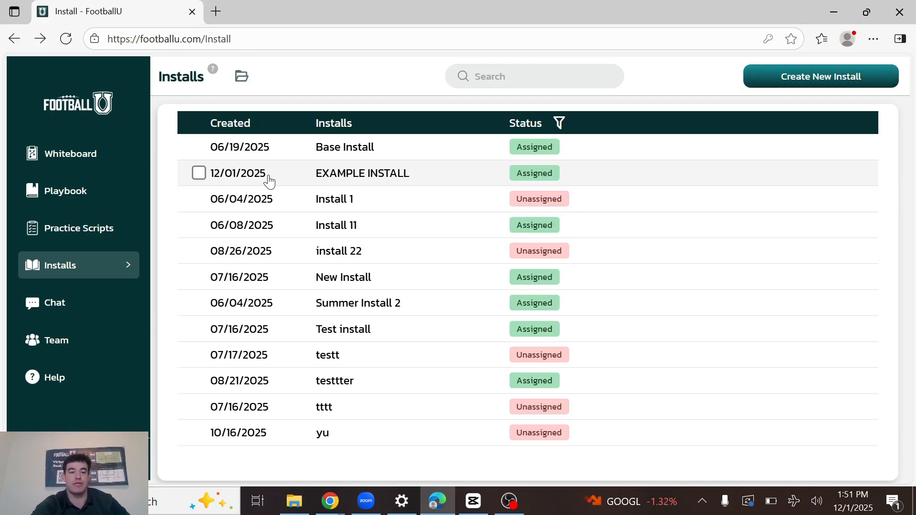
Open EXAMPLE INSTALL and review its 3 SKY examples and its offensive plays, ending on the defenses.
{"action": "left_click", "coordinate": [365, 183]}
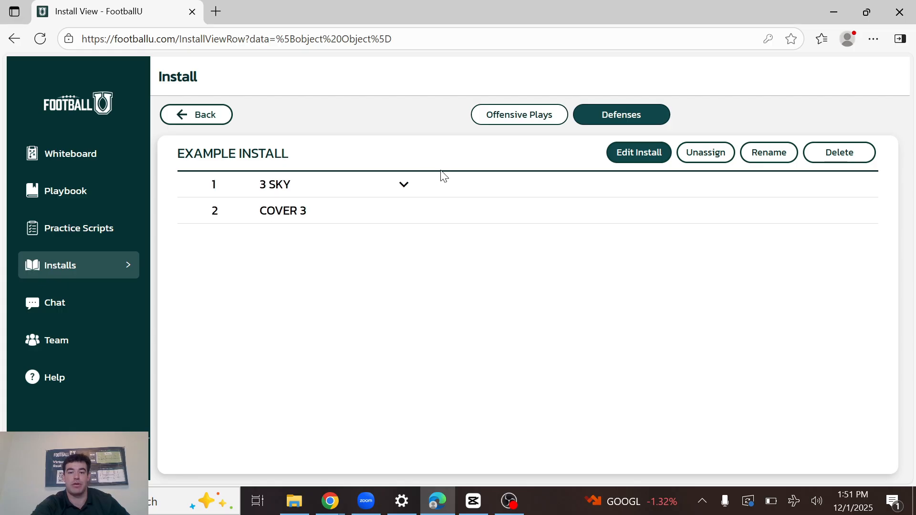
{"action": "left_click", "coordinate": [406, 187]}
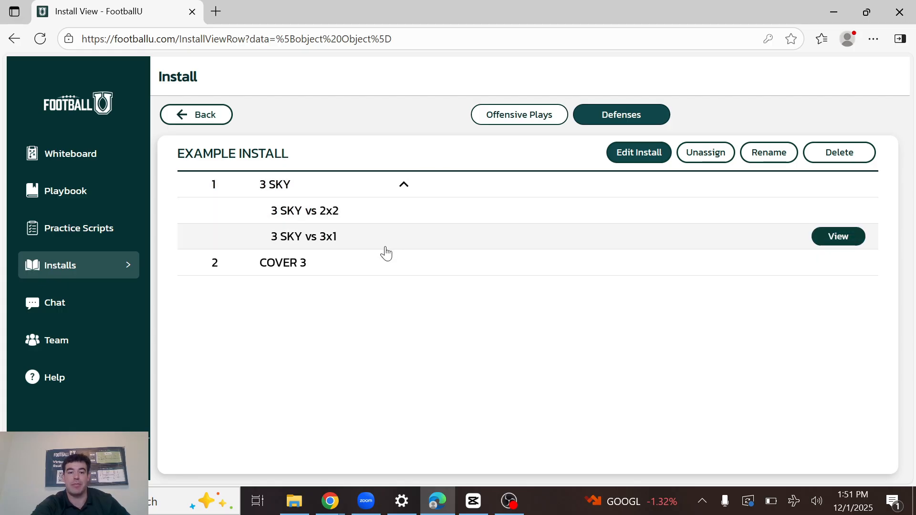
{"action": "left_click", "coordinate": [516, 116]}
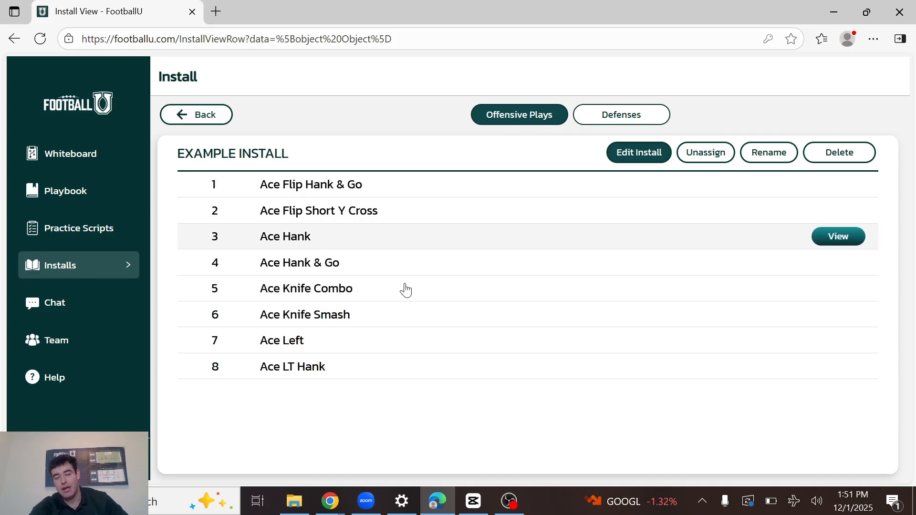
{"action": "left_click", "coordinate": [606, 119]}
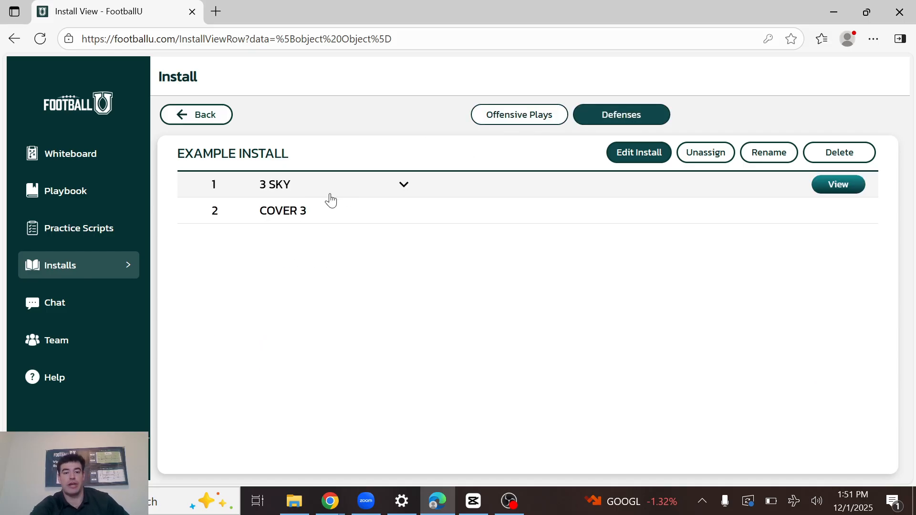
View the COVER 3 defense and the 3 SKY vs 3x1 play example, and return to the list of installs.
{"action": "left_click", "coordinate": [321, 213]}
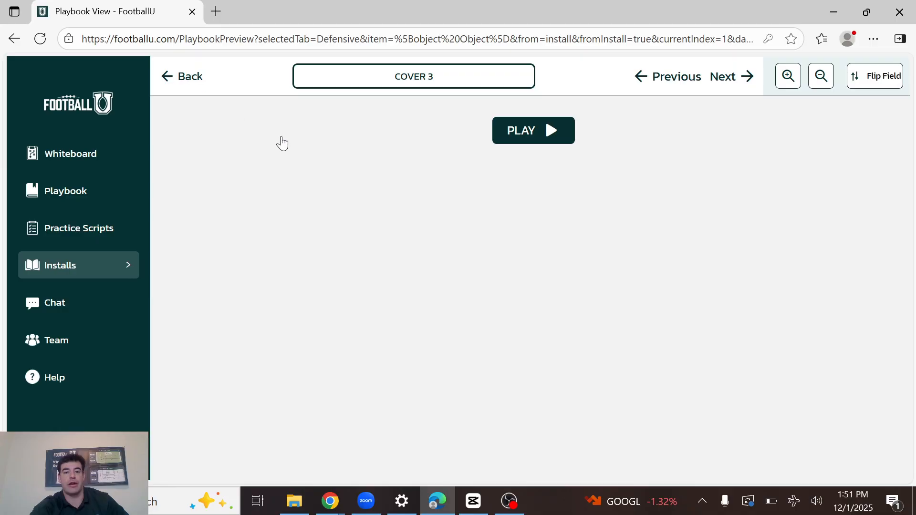
{"action": "left_click", "coordinate": [183, 77]}
{"action": "left_click", "coordinate": [319, 195]}
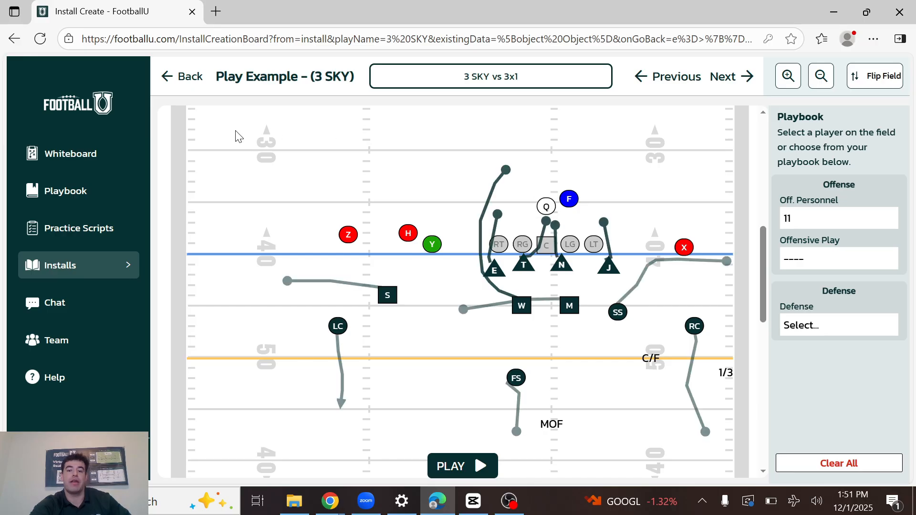
{"action": "left_click", "coordinate": [186, 89]}
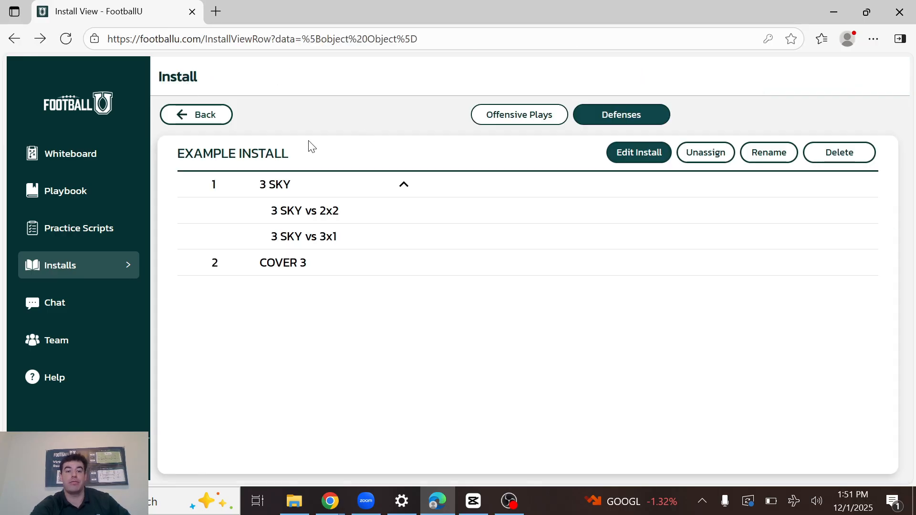
{"action": "left_click", "coordinate": [210, 116]}
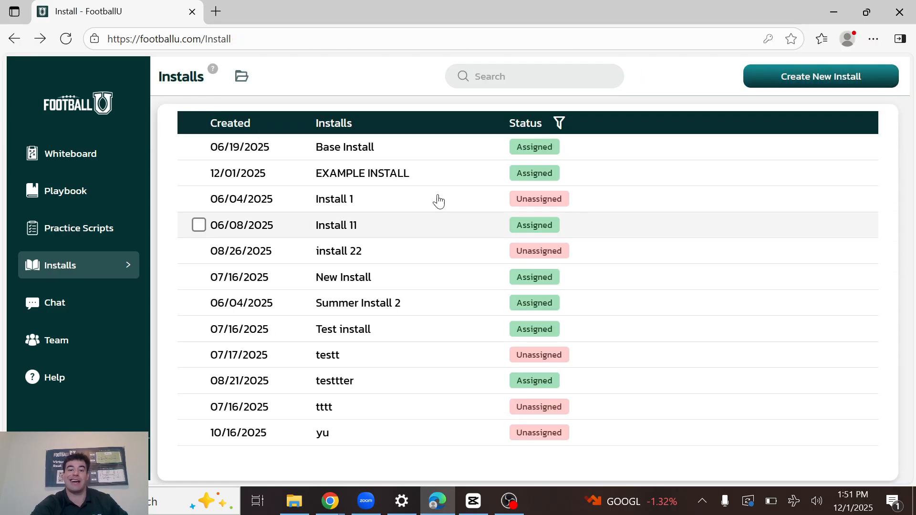